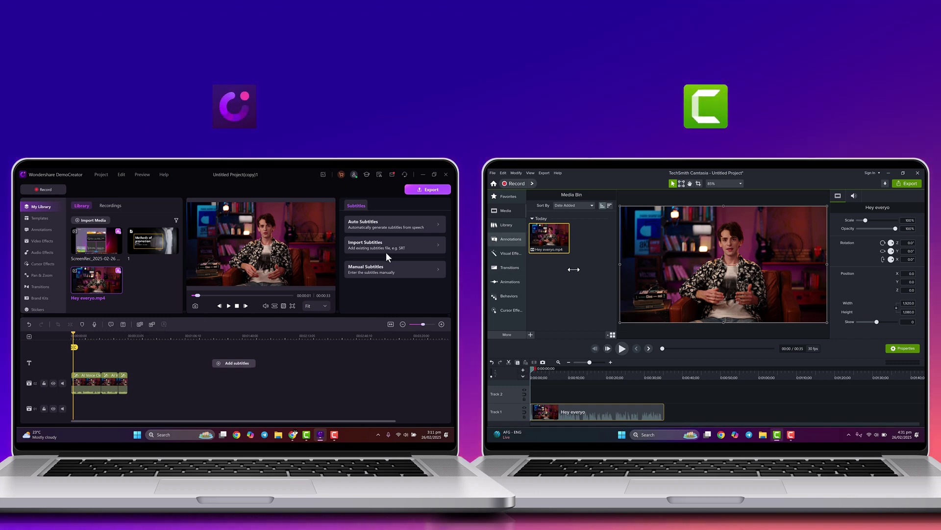
# Auto-generate subtitles from the talking-head clip's speech and play the clip to check them.
pyautogui.click(371, 225)
pyautogui.moveTo(524, 236); pyautogui.dragTo(514, 224)
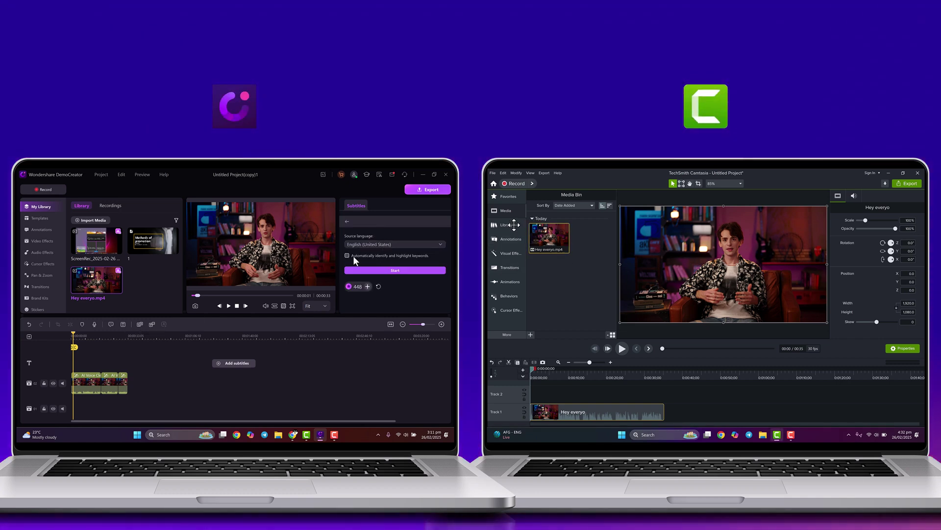
pyautogui.click(514, 224)
pyautogui.click(372, 270)
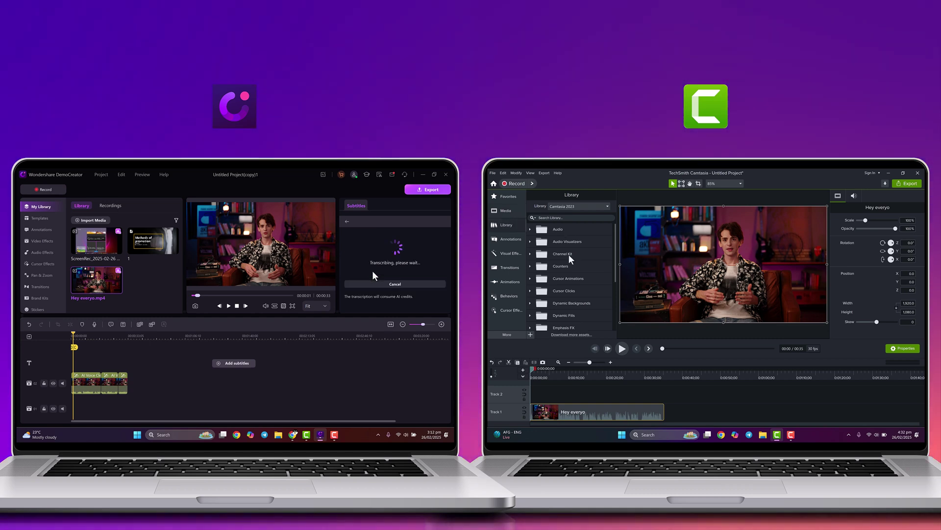
pyautogui.click(510, 238)
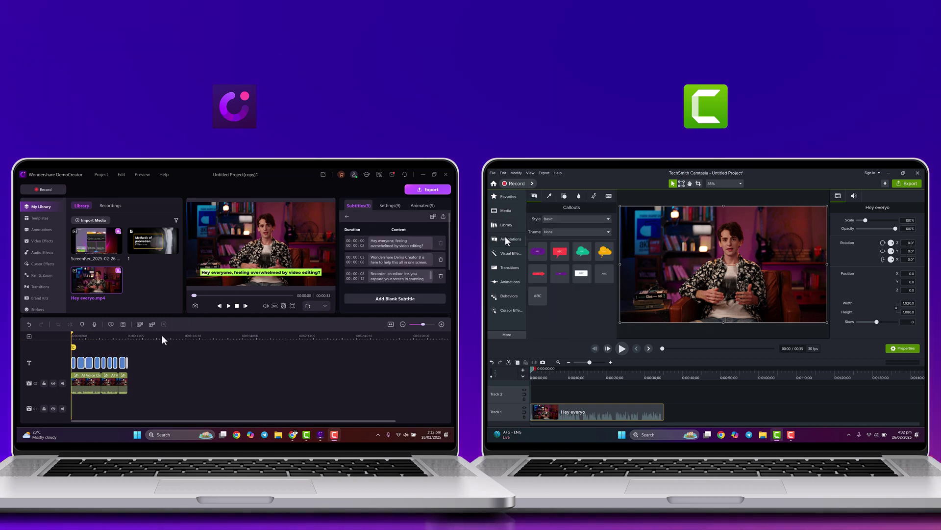
pyautogui.click(229, 305)
pyautogui.click(564, 196)
pyautogui.click(228, 305)
# Apply the yellow animated subtitle style from the Animated styles to all subtitles.
pyautogui.click(422, 205)
pyautogui.click(579, 196)
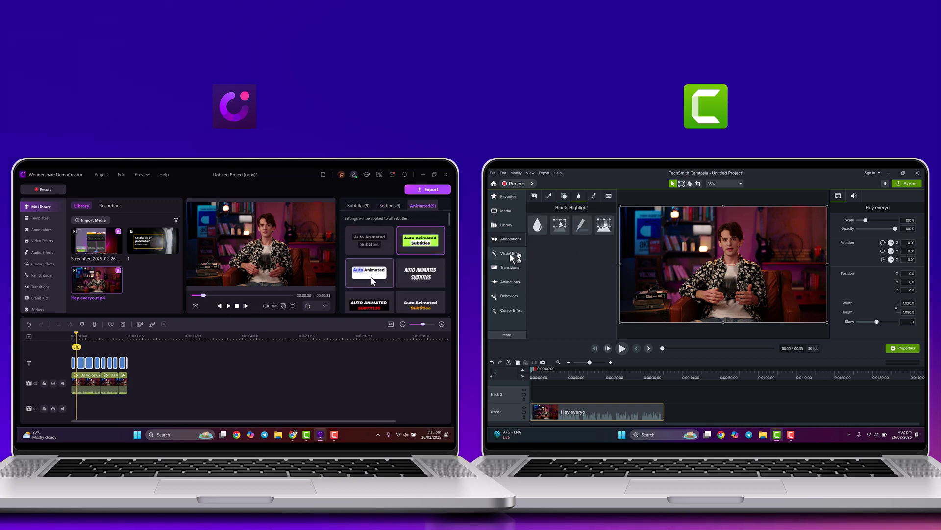
pyautogui.click(228, 306)
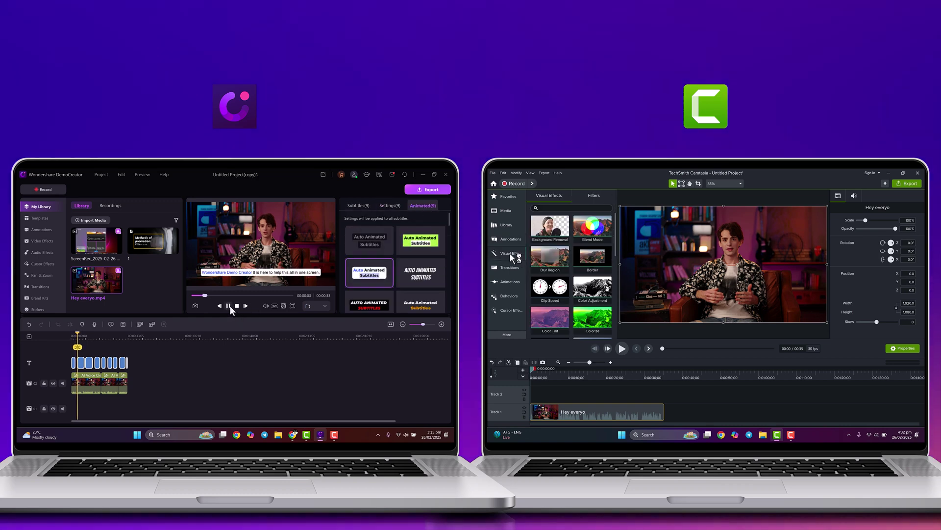
pyautogui.scroll(-1, 373, 296)
pyautogui.click(377, 298)
pyautogui.scroll(-3, 604, 271)
pyautogui.scroll(-1, 375, 297)
pyautogui.click(373, 283)
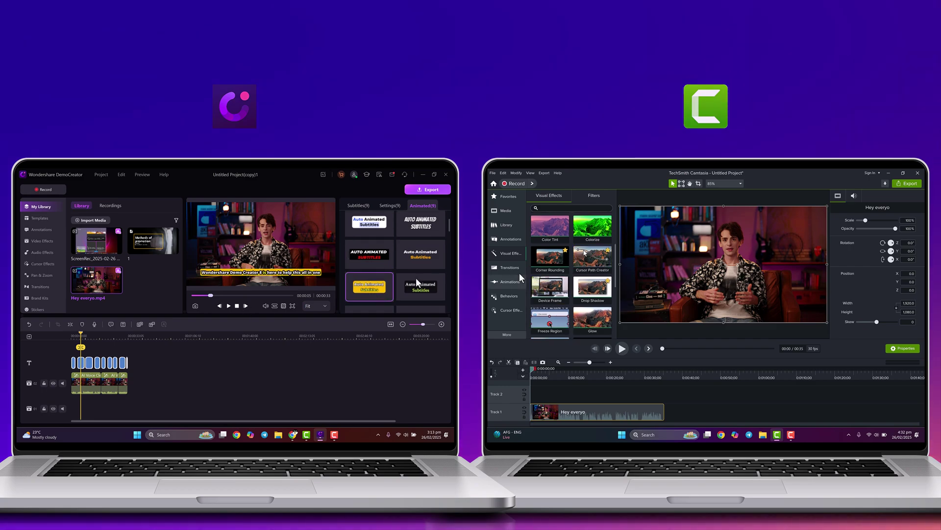
pyautogui.scroll(-1, 369, 280)
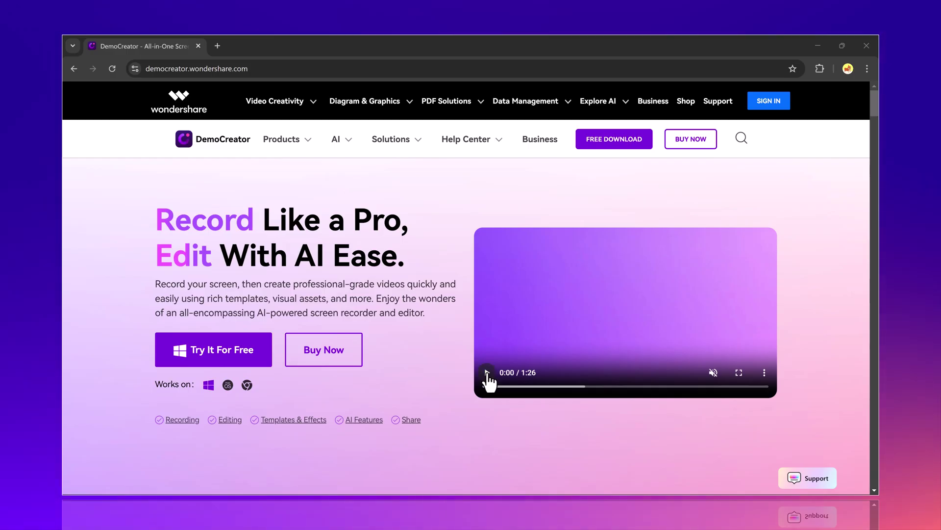
pyautogui.click(487, 371)
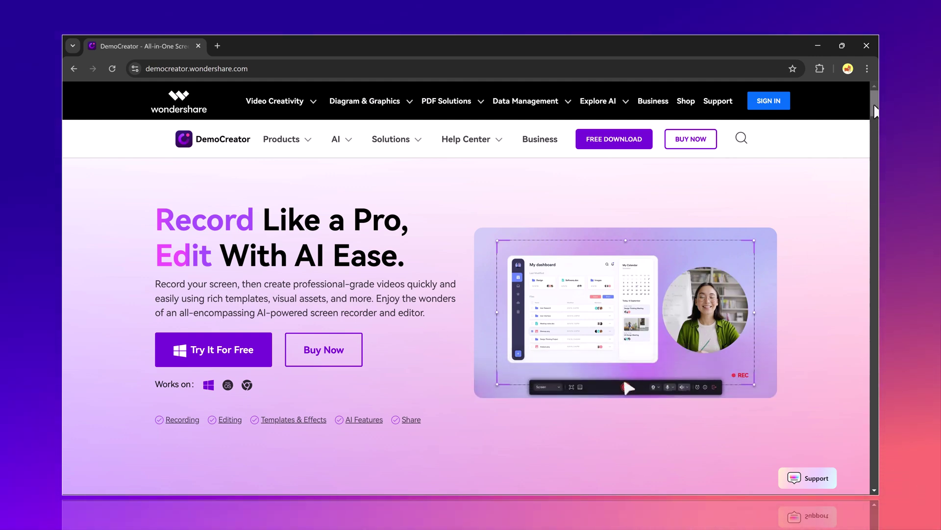
# Scroll the DemoCreator homepage through the Virtual Avatar and Video Presentation features to the testimonials.
pyautogui.moveTo(875, 112); pyautogui.dragTo(874, 116)
pyautogui.scroll(-10, 402, 404)
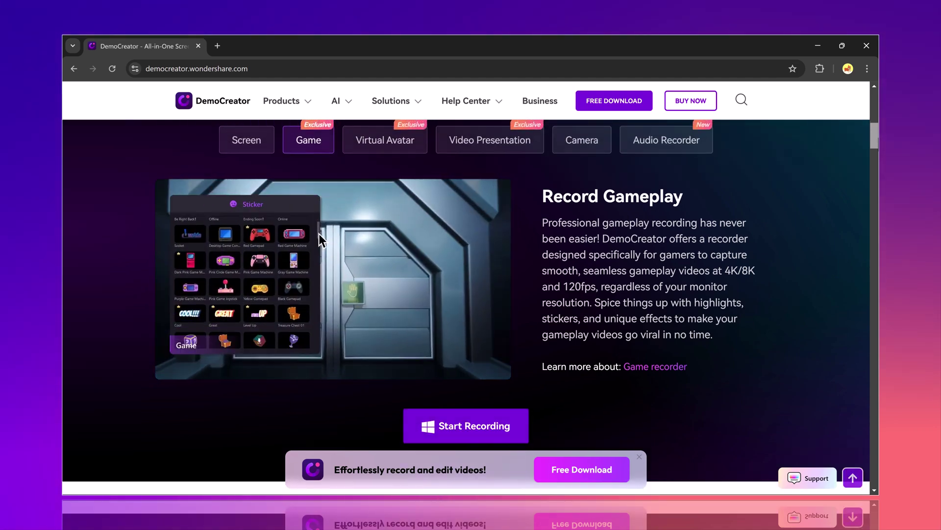
pyautogui.click(377, 158)
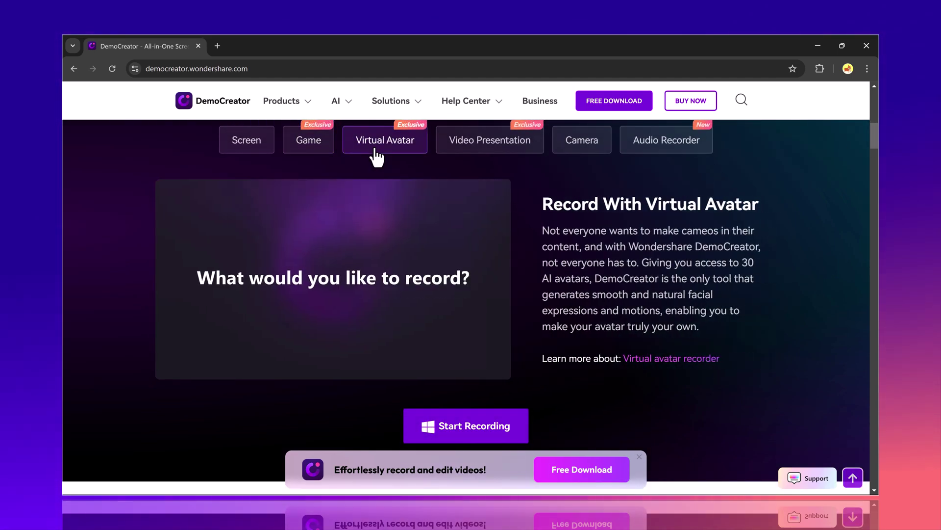
pyautogui.click(463, 147)
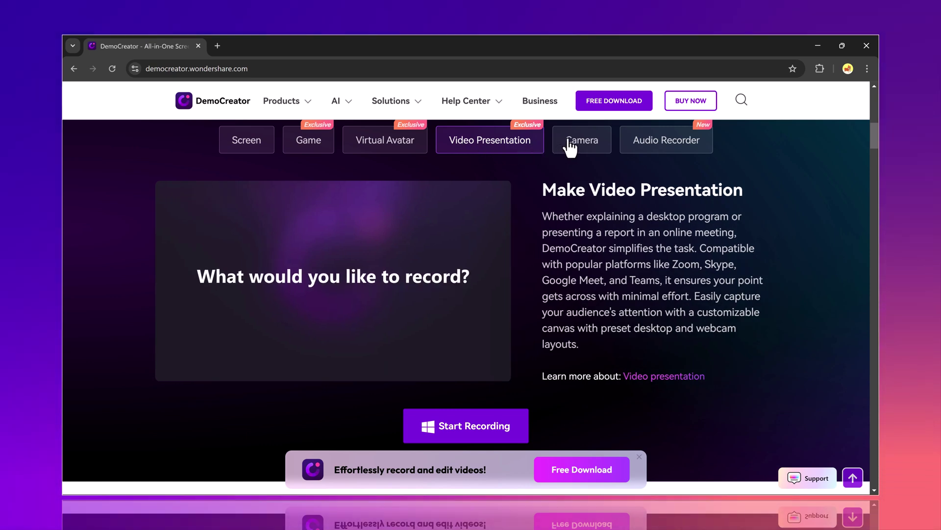
pyautogui.scroll(-15, 437, 353)
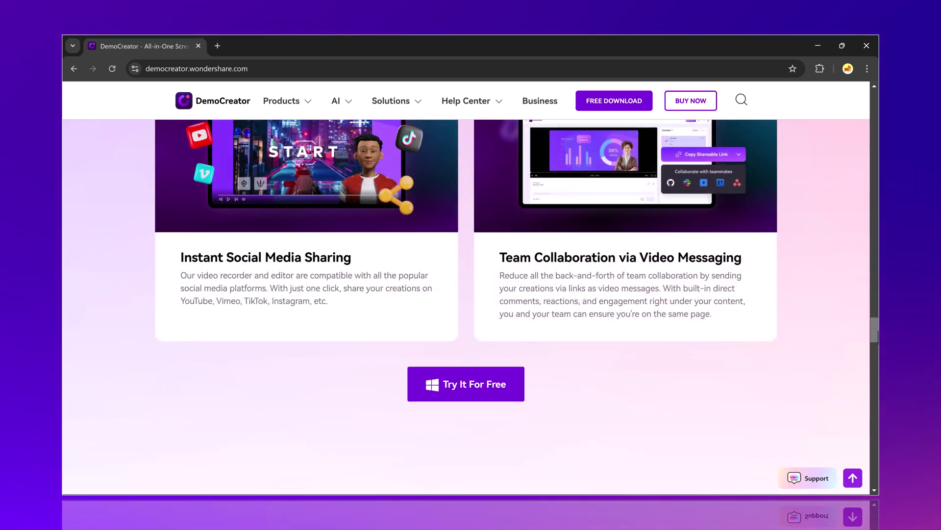
pyautogui.scroll(-6, 465, 304)
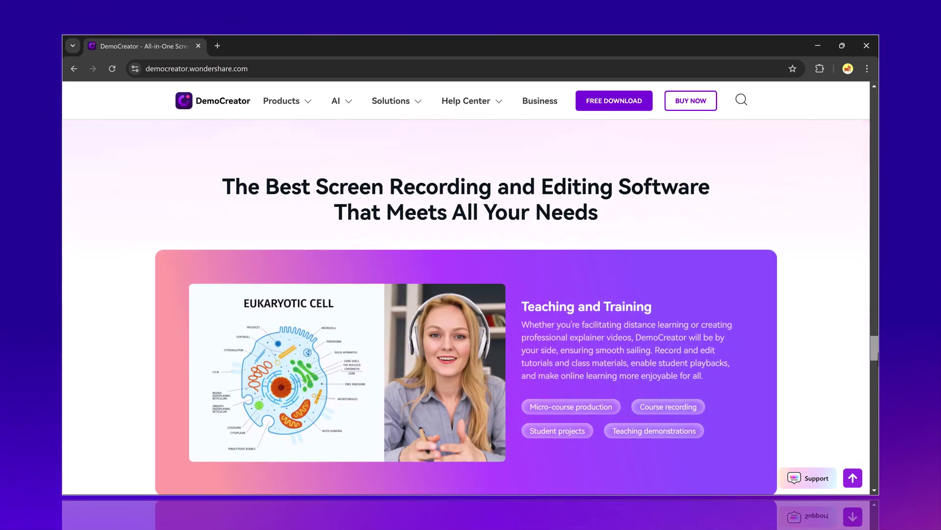
pyautogui.scroll(-8, 466, 304)
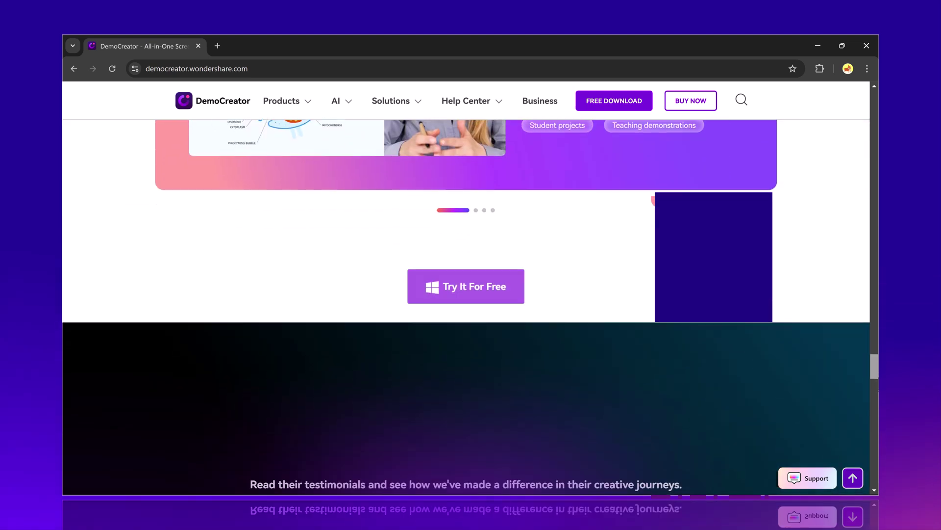
pyautogui.scroll(2, 466, 304)
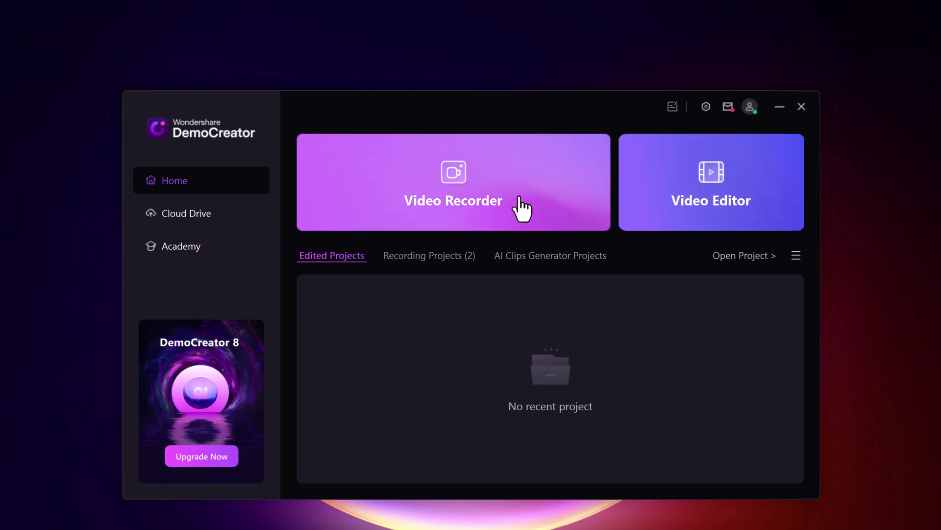
# Start a new recording with Video Recorder on DemoCreator's Home screen.
pyautogui.click(522, 208)
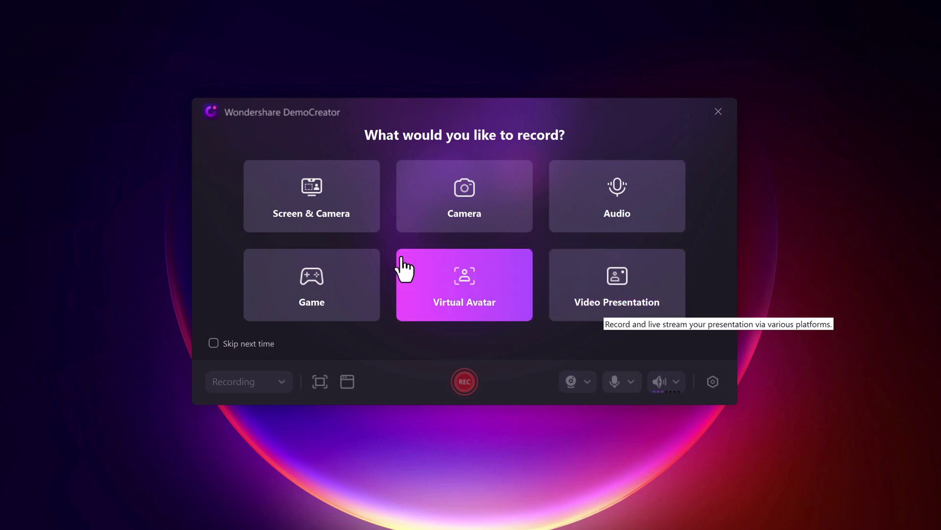
# Choose Screen & Camera, review capture-area sizes, enable the Cursor Highlight preset and system sound.
pyautogui.click(345, 226)
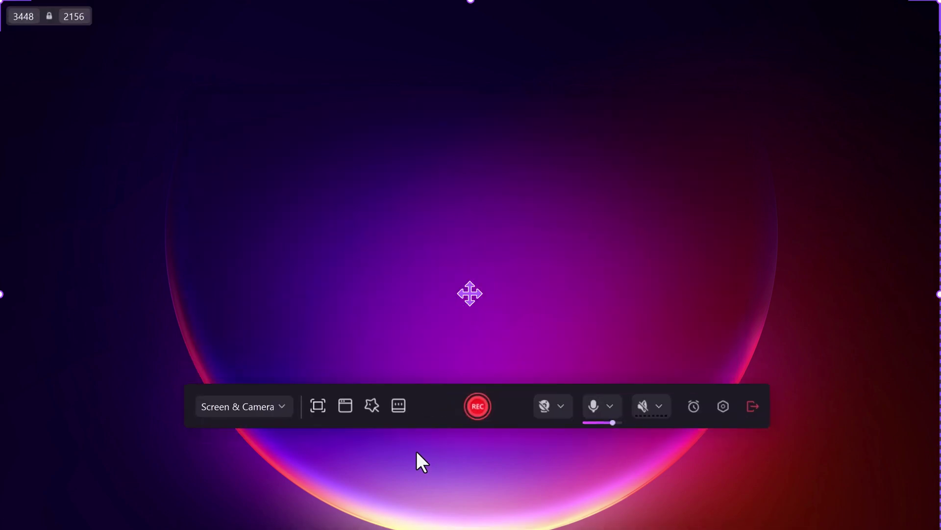
pyautogui.click(318, 409)
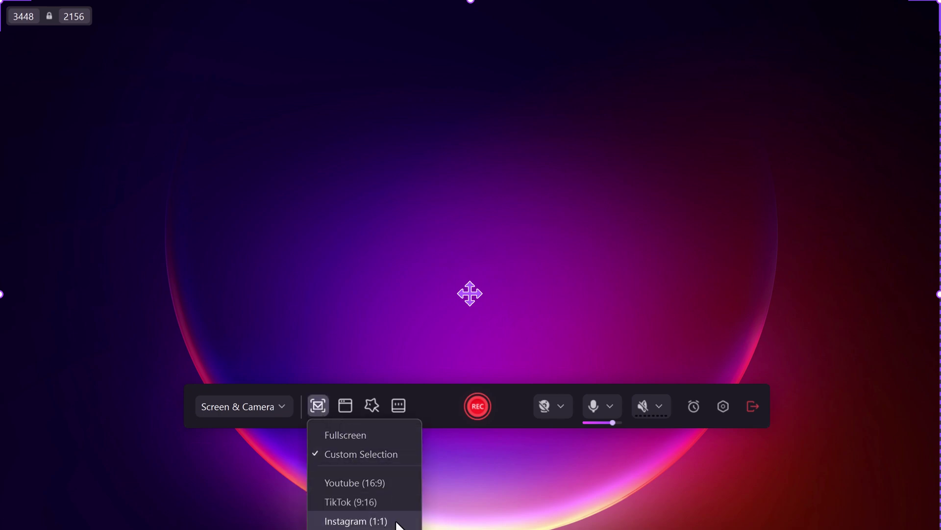
pyautogui.click(370, 409)
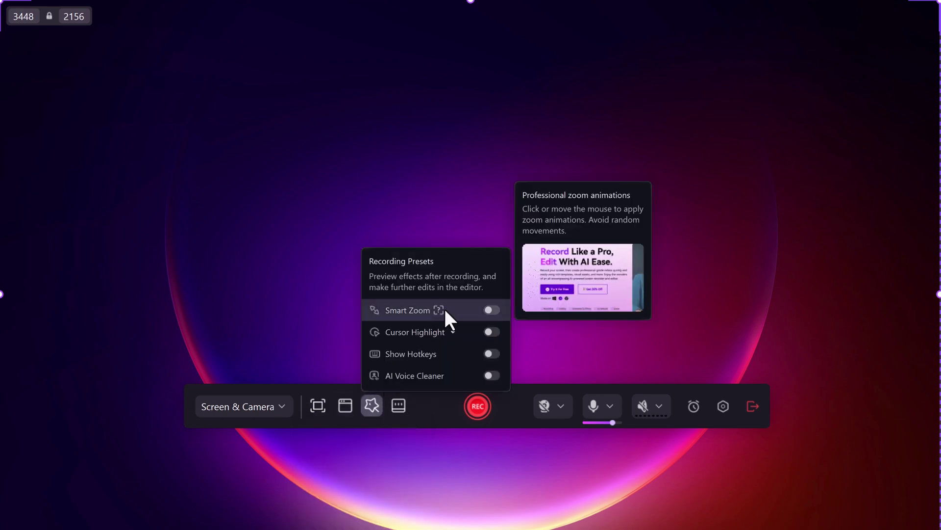
pyautogui.click(491, 332)
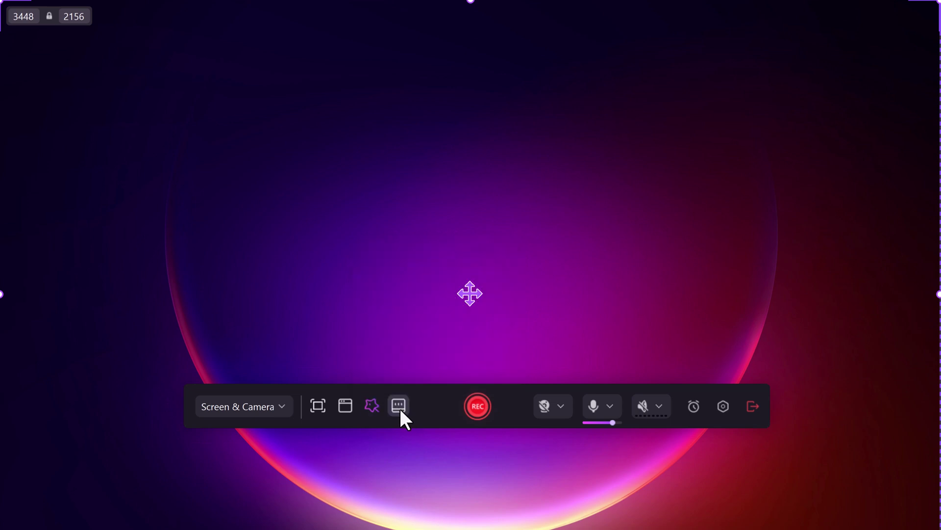
pyautogui.click(597, 407)
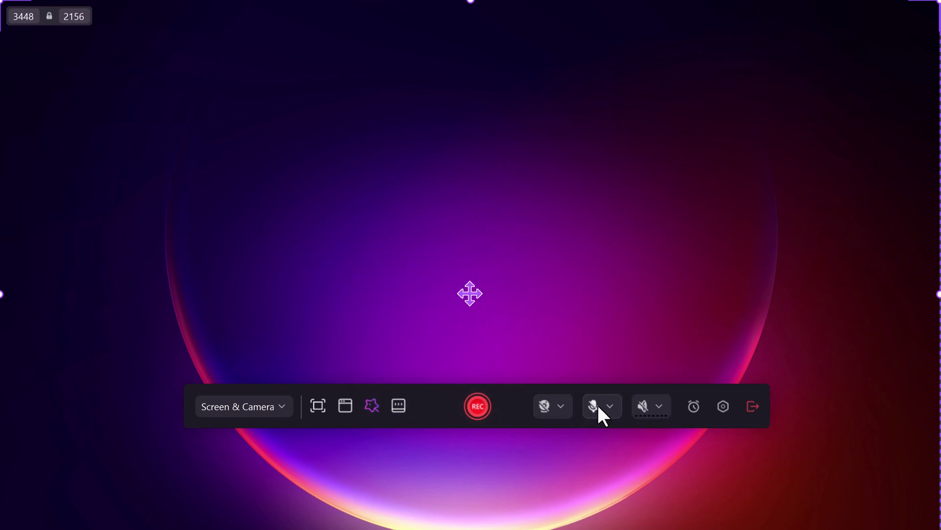
# Mute system sound and review General, File, Video and Shortcut settings, keeping video quality High.
pyautogui.click(645, 410)
pyautogui.click(725, 407)
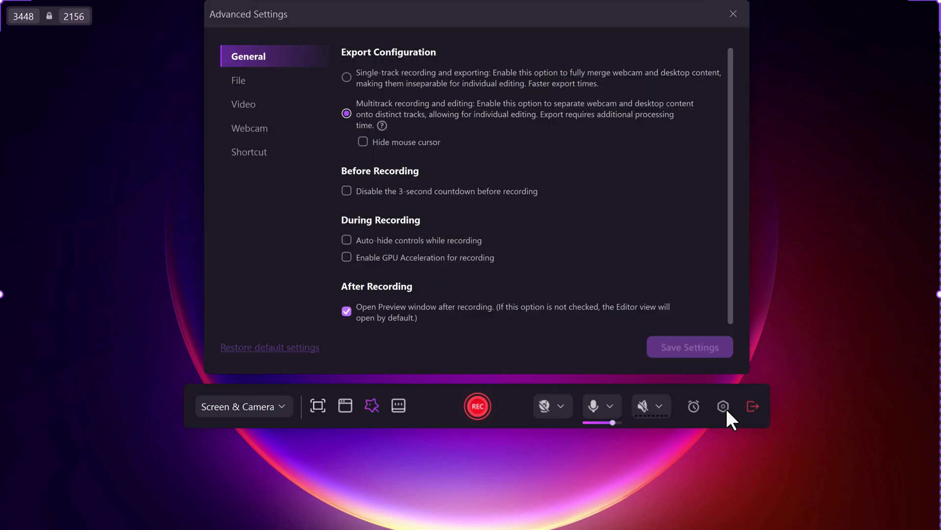
pyautogui.click(286, 84)
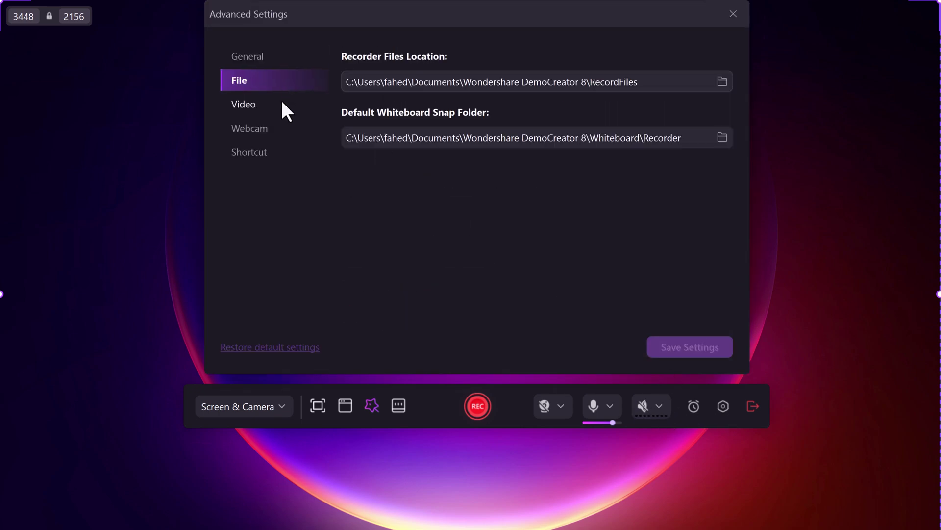
pyautogui.click(287, 112)
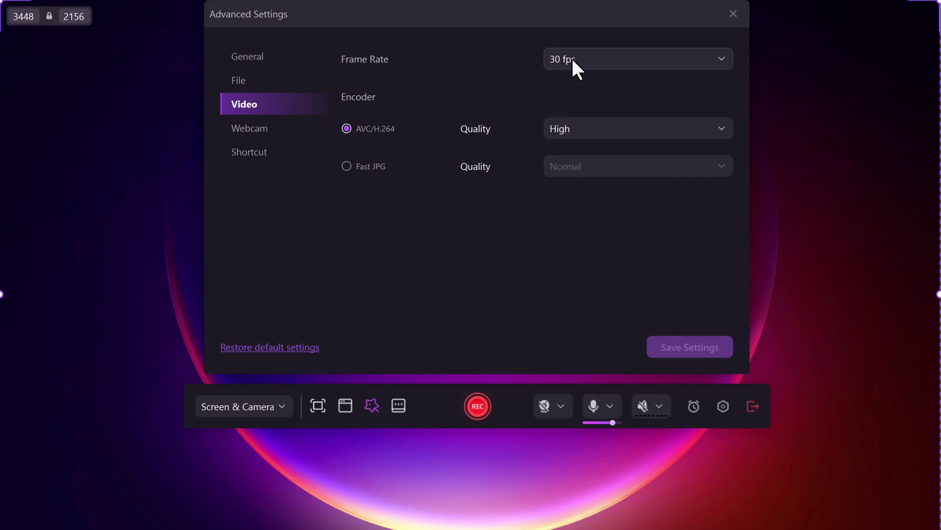
pyautogui.click(582, 129)
pyautogui.click(583, 128)
pyautogui.click(298, 157)
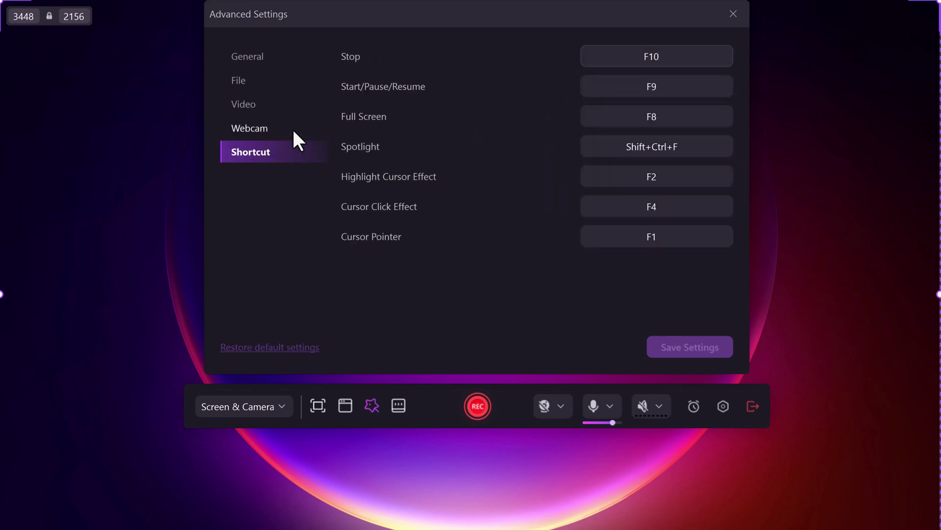
pyautogui.click(733, 14)
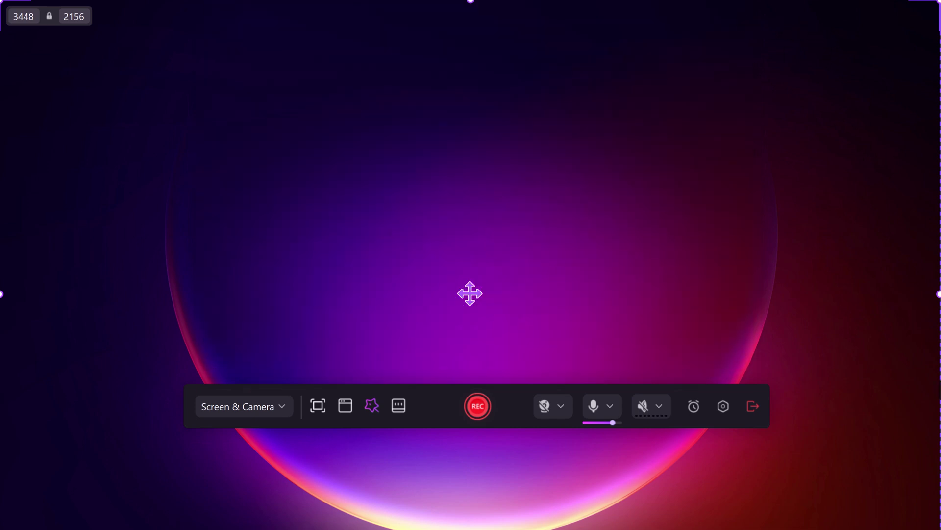
# Record opening, scrolling and closing the Win+W Widgets feed, then drawing an ellipse on the wallpaper.
pyautogui.click(482, 400)
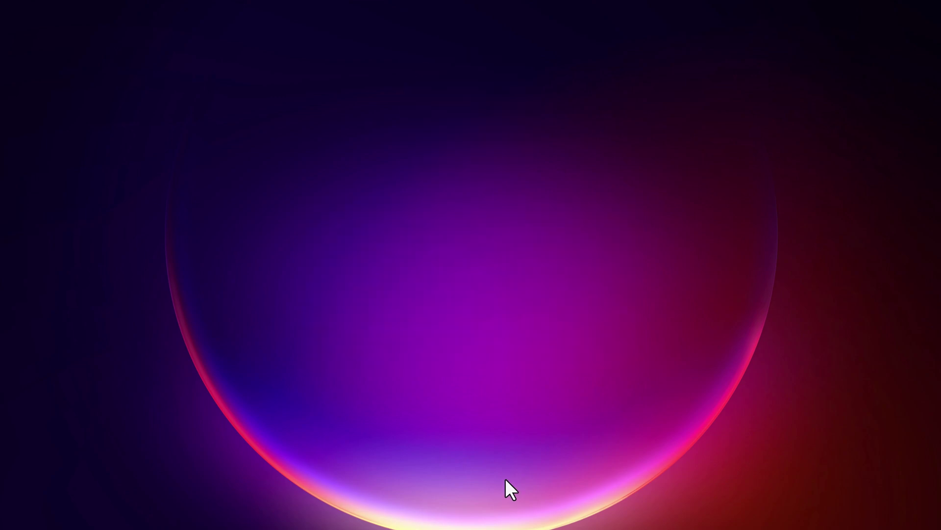
pyautogui.press('super+w')
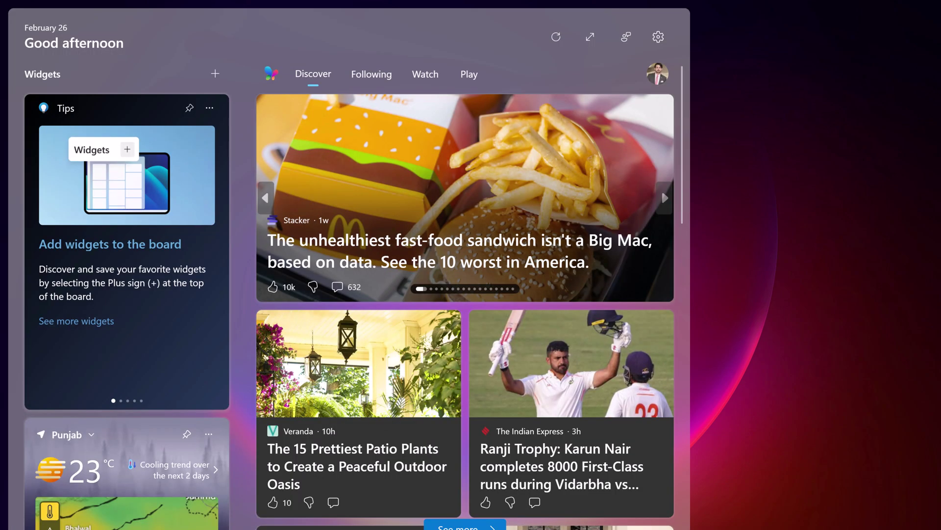
pyautogui.press('super+w')
pyautogui.press('super+w')
pyautogui.scroll(-3, 504, 264)
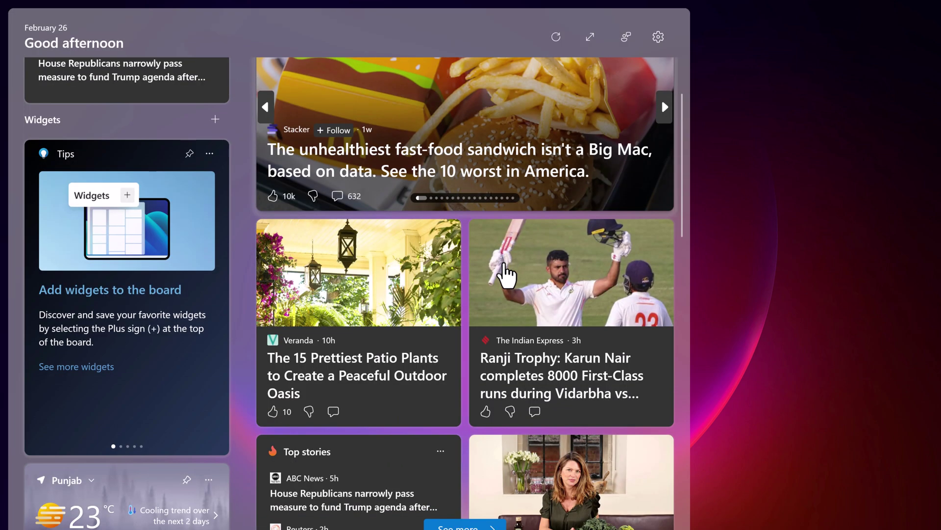
pyautogui.click(746, 26)
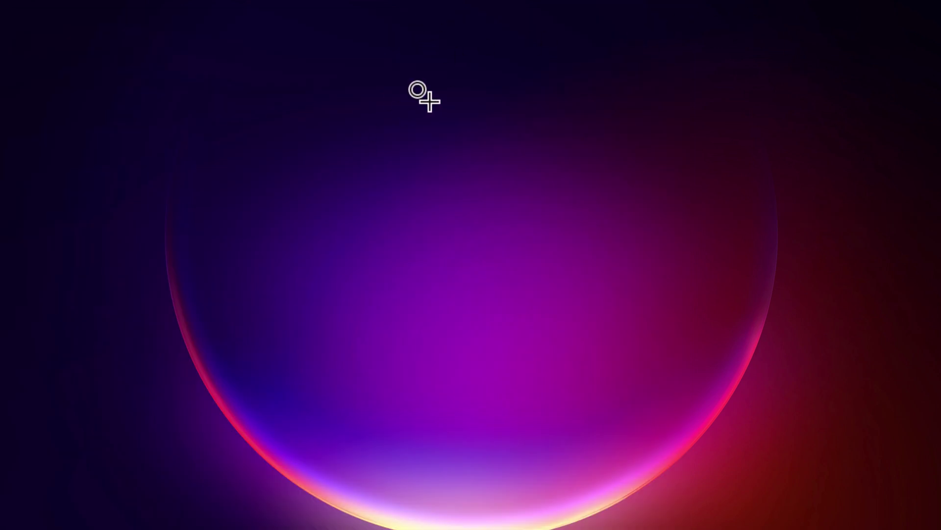
pyautogui.moveTo(390, 118); pyautogui.dragTo(618, 302)
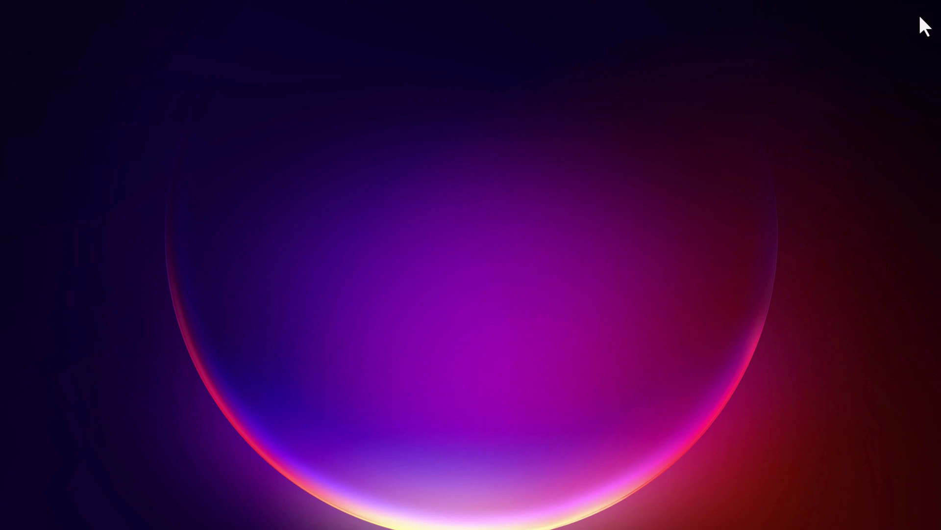
# Stop recording with F10 and play the 00:00:25 clip from about 00:00:11.
pyautogui.press('F10')
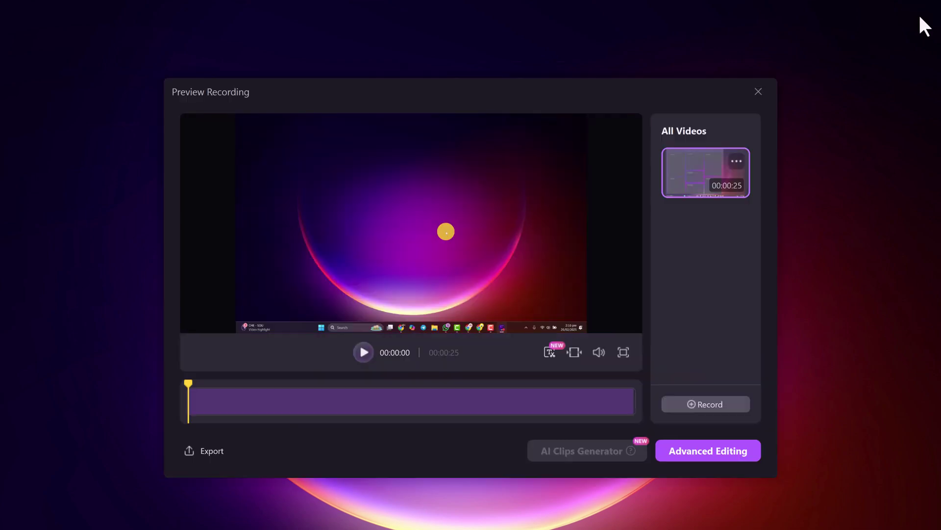
pyautogui.click(396, 292)
pyautogui.click(374, 382)
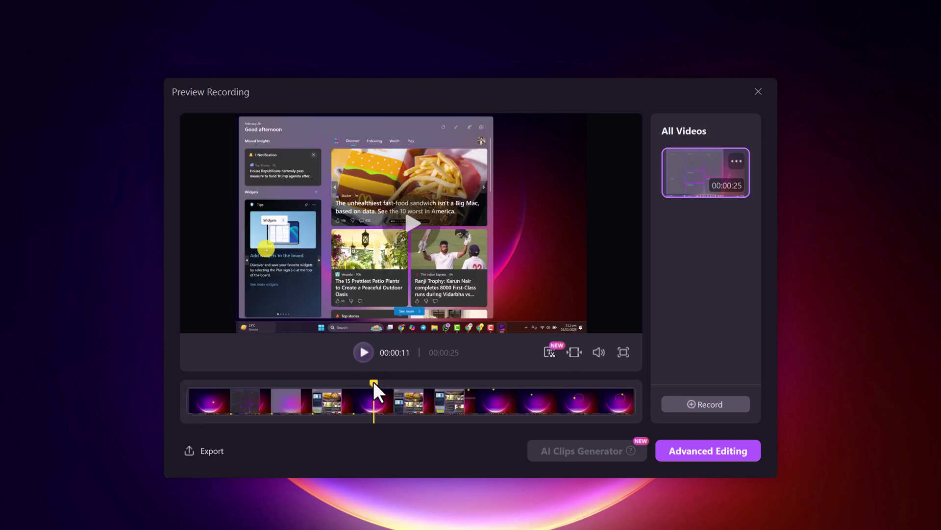
pyautogui.click(416, 225)
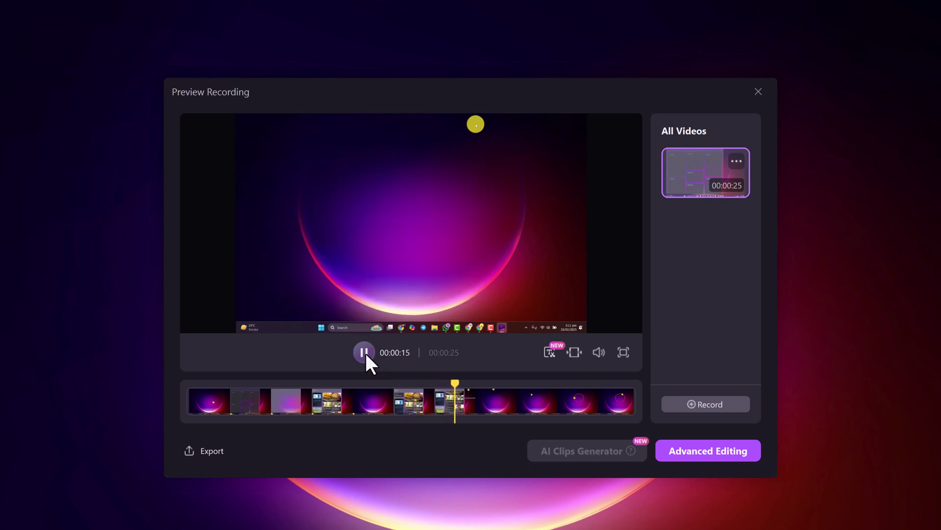
# Open the clip in Advanced Editing at 3448x2156 30fps and play it from 00:00:12.
pyautogui.click(365, 352)
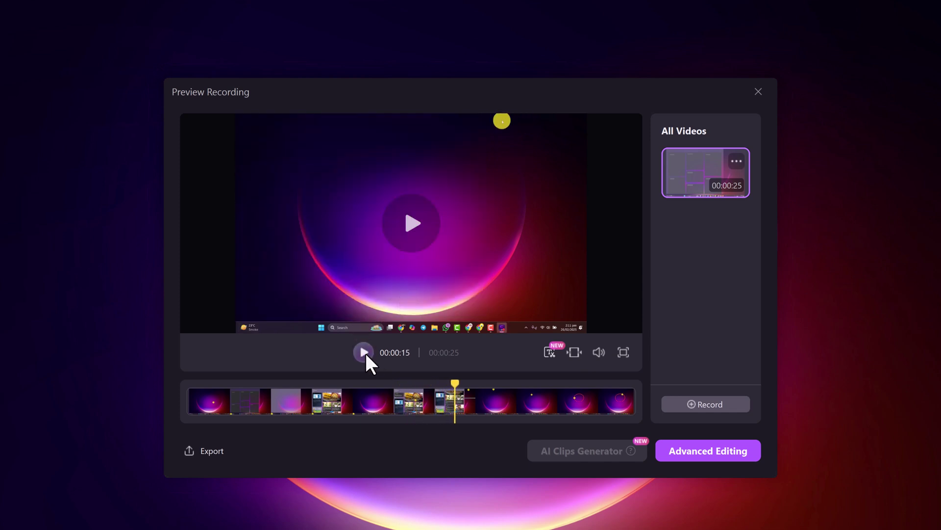
pyautogui.click(694, 455)
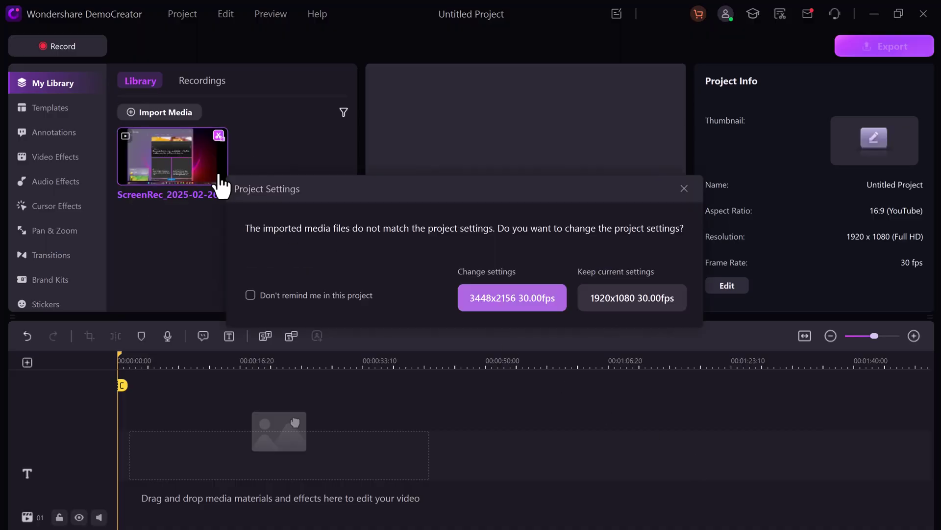
pyautogui.click(535, 301)
pyautogui.click(208, 368)
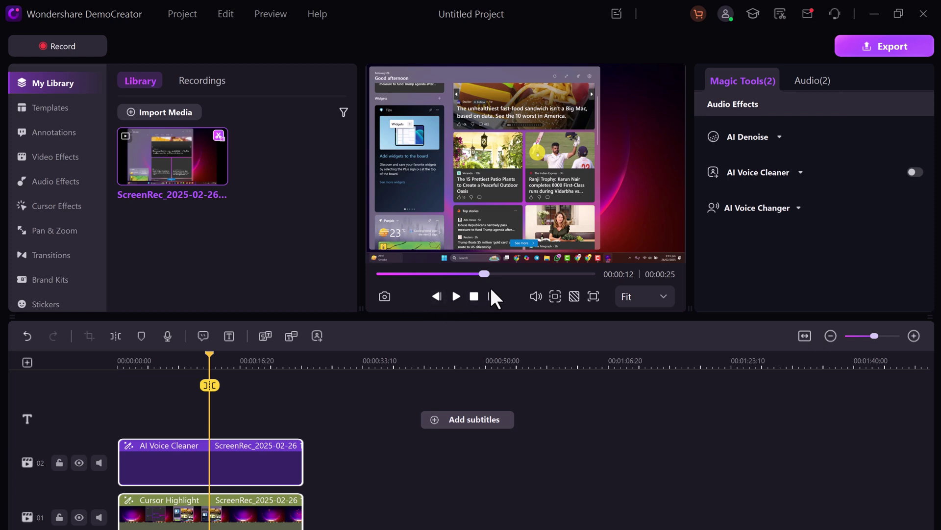
pyautogui.click(458, 296)
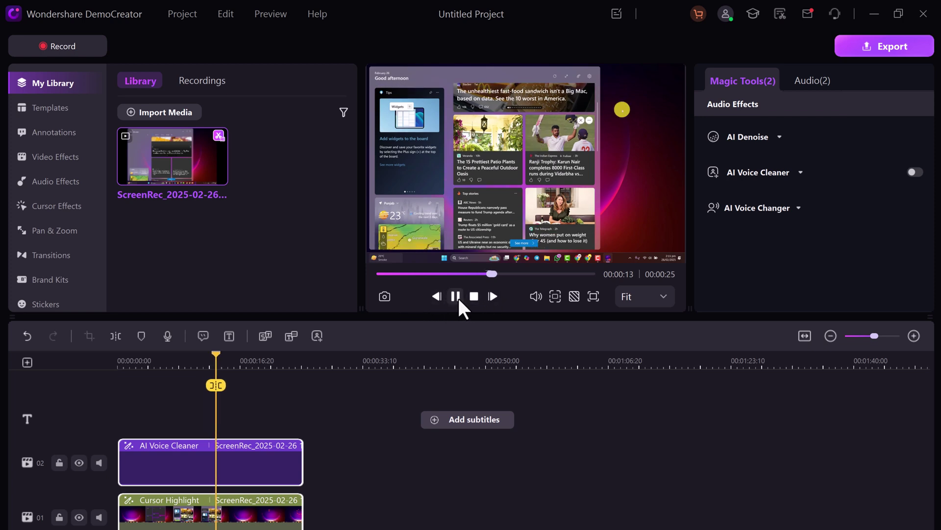
# Scroll through the Templates, Annotations and Video Effects libraries in the sidebar.
pyautogui.click(30, 108)
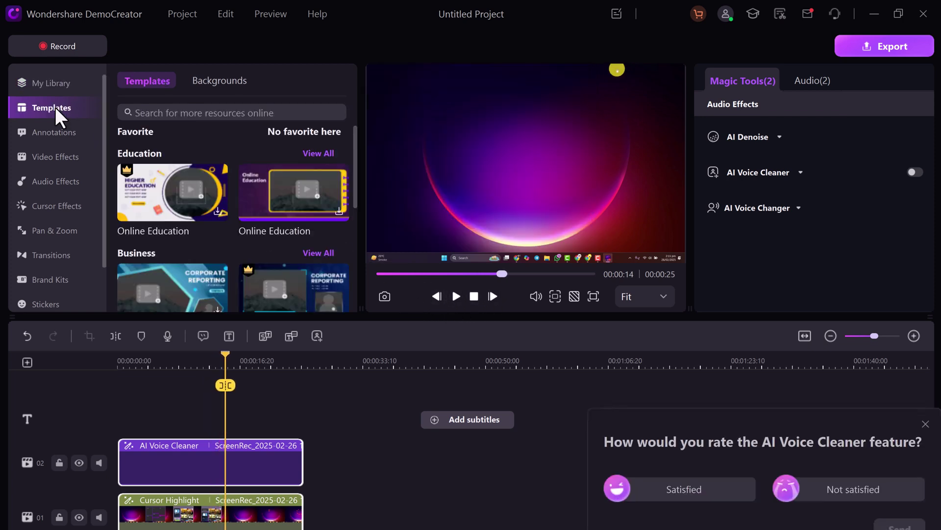
pyautogui.scroll(-5, 223, 241)
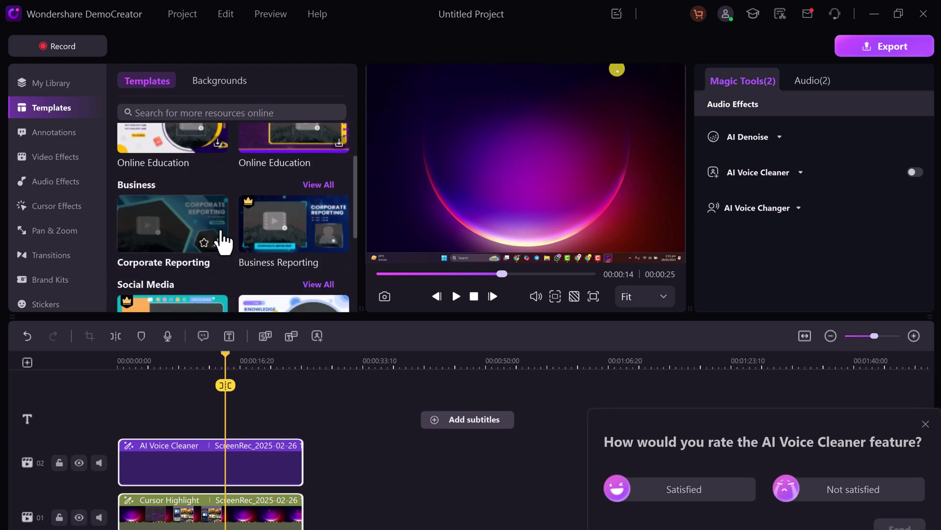
pyautogui.scroll(4, 206, 230)
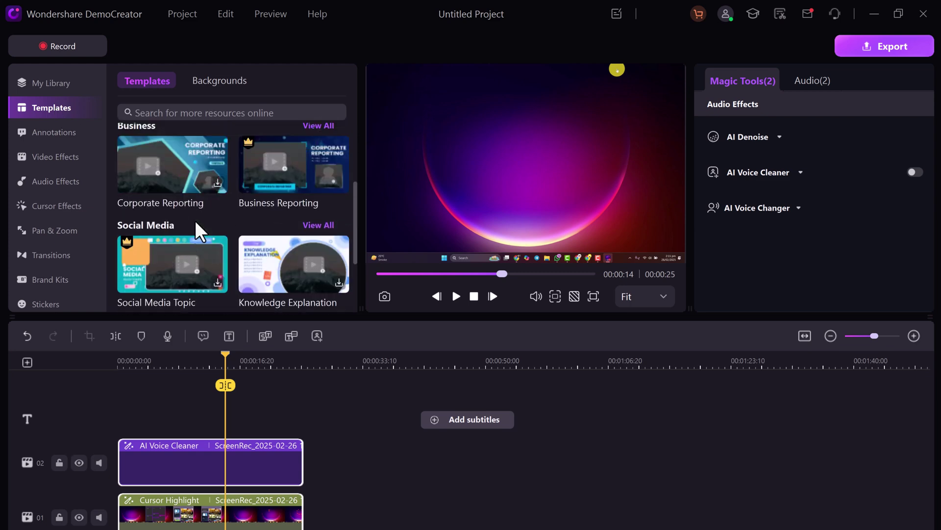
pyautogui.click(49, 134)
pyautogui.scroll(-5, 243, 221)
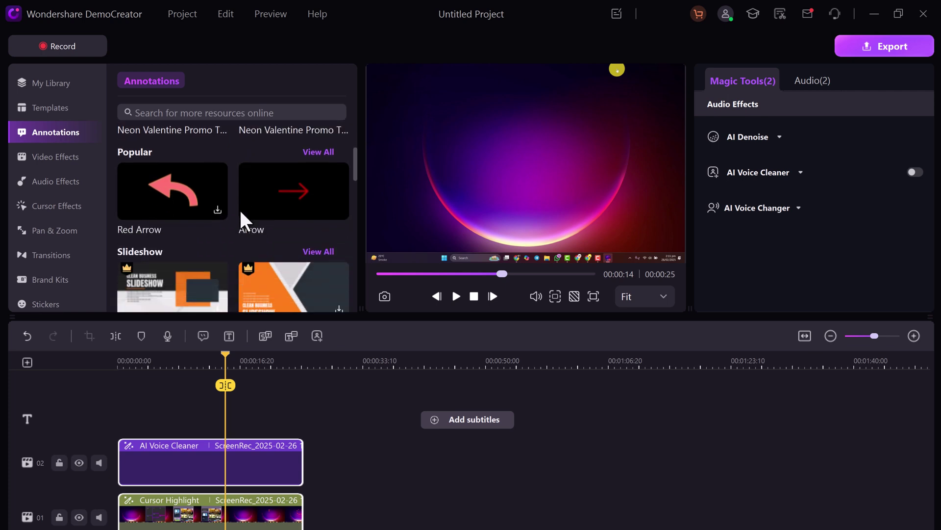
pyautogui.scroll(-8, 244, 221)
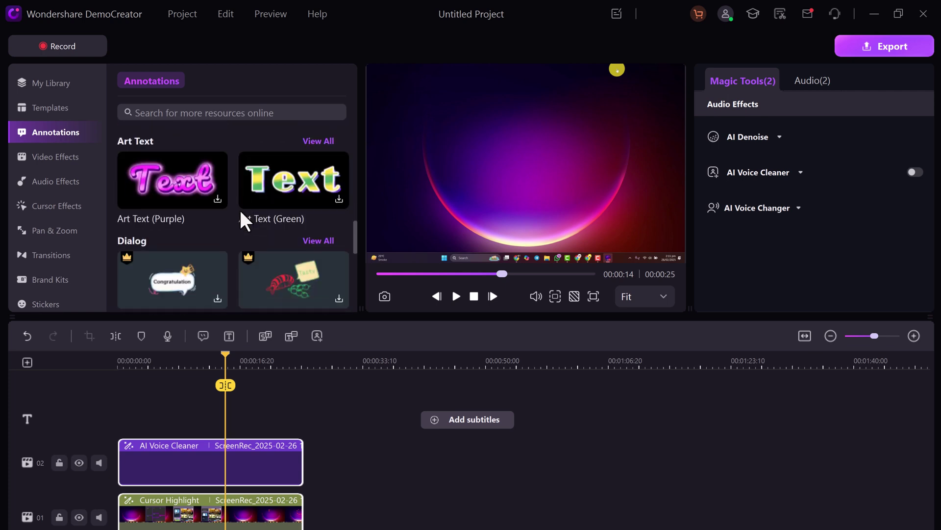
pyautogui.click(69, 157)
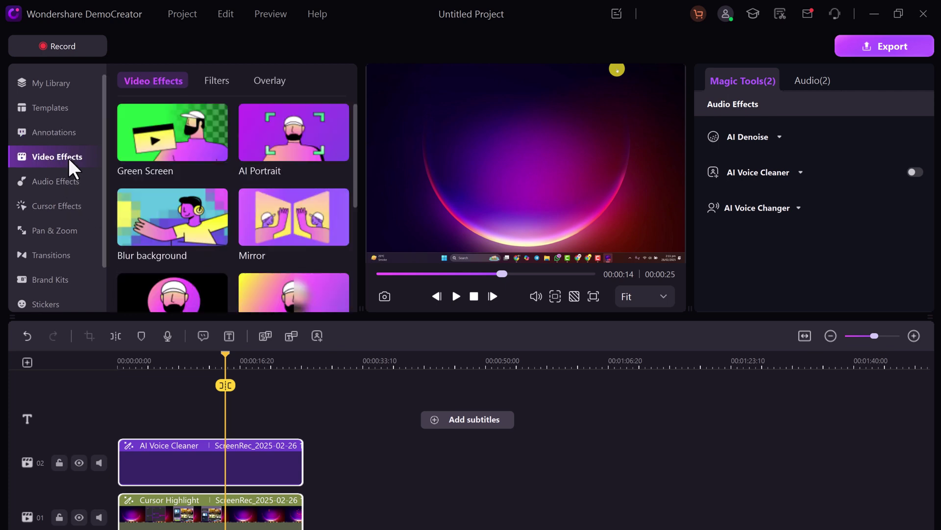
pyautogui.scroll(-3, 206, 182)
# Import the Methods of Promotion file into My Library and add it to the timeline.
pyautogui.rightClick(277, 179)
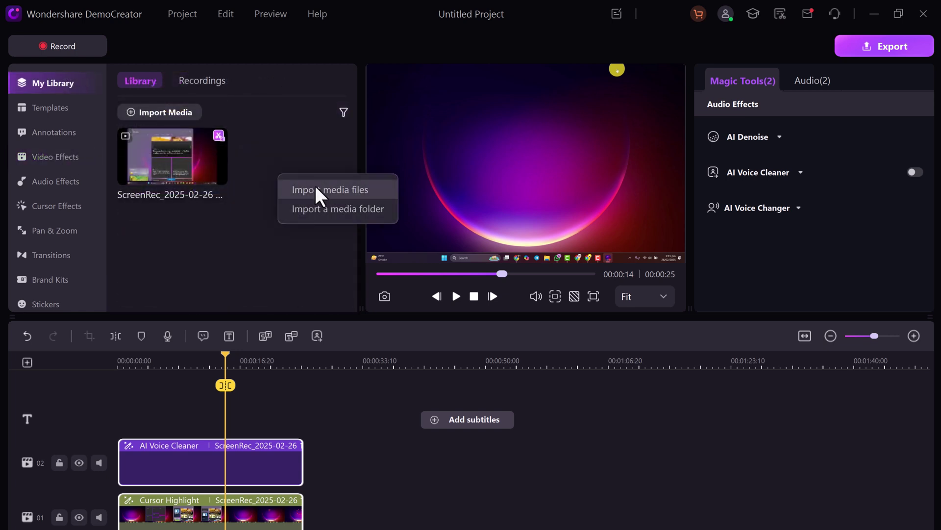
pyautogui.click(290, 193)
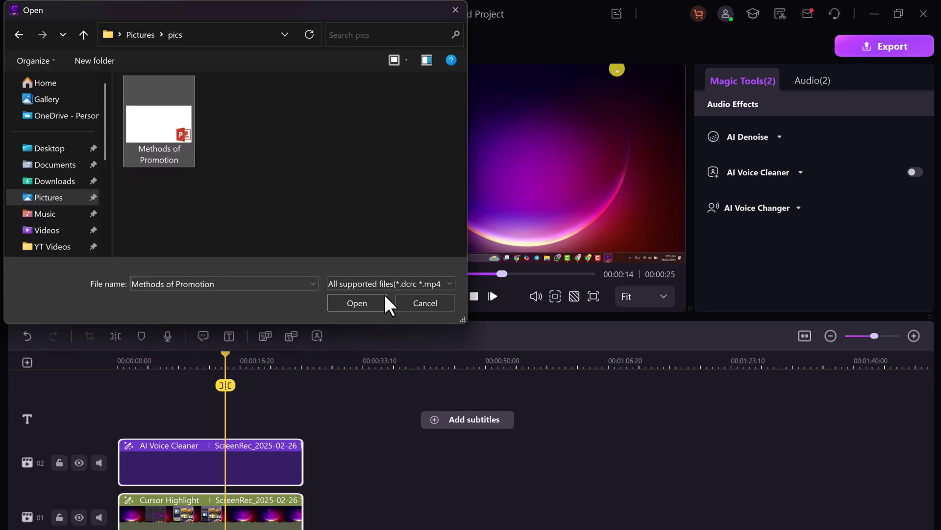
pyautogui.click(378, 300)
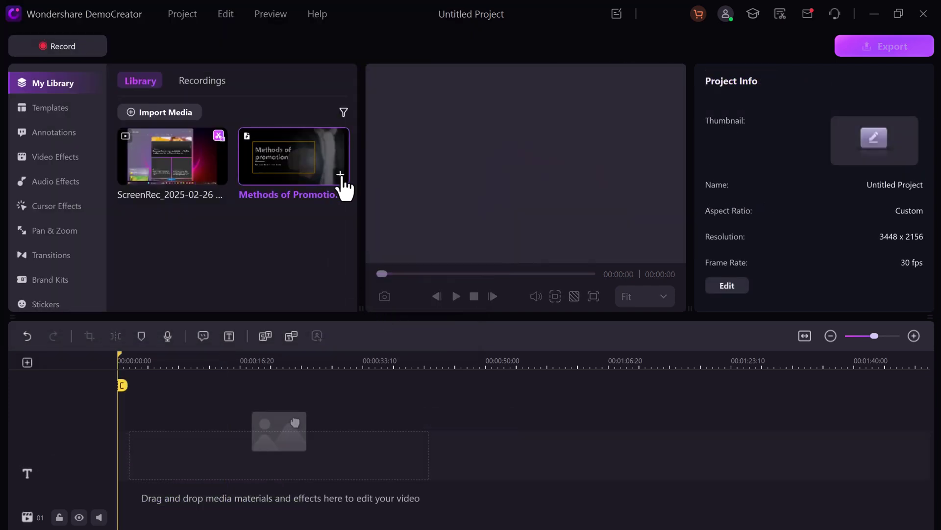
pyautogui.click(340, 174)
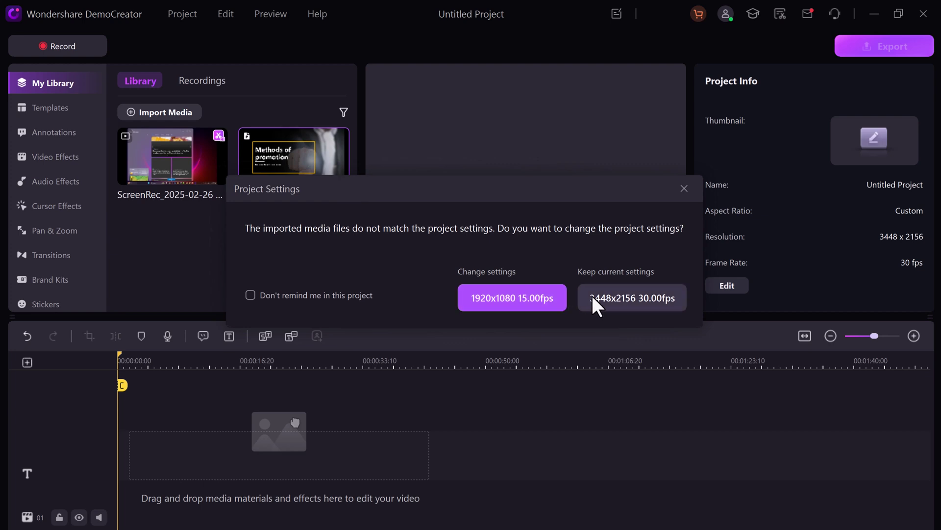
# Set the project to 1920x1080 at 15 fps and preview the presentation from about 8 seconds.
pyautogui.click(537, 297)
pyautogui.click(151, 380)
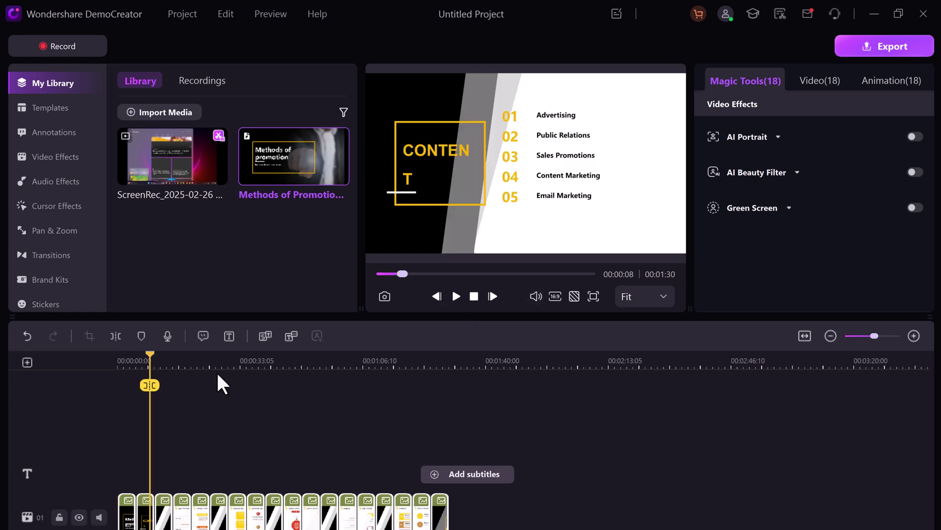
pyautogui.click(456, 296)
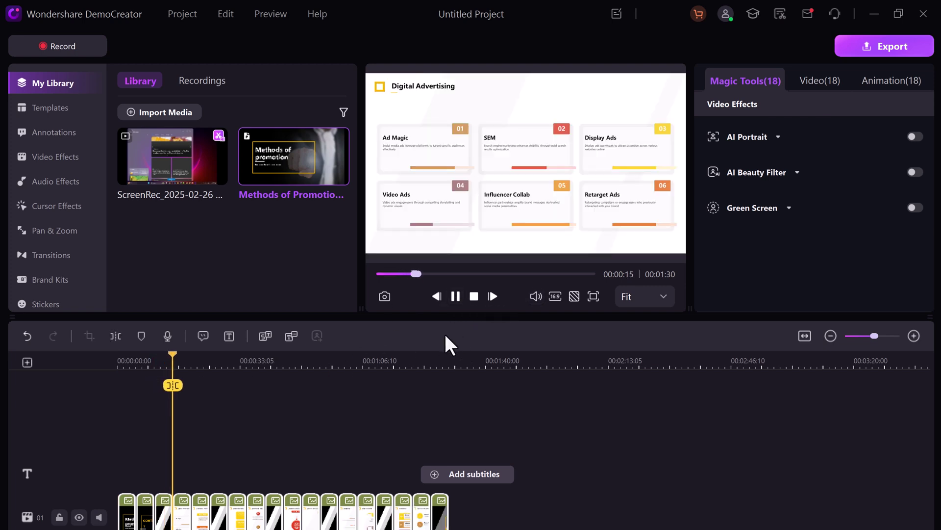
pyautogui.press('space')
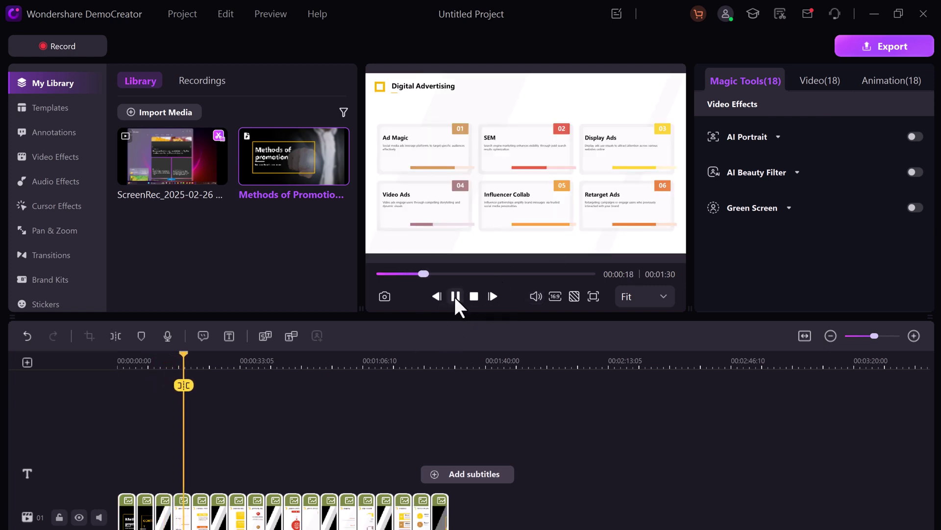
pyautogui.click(455, 296)
# Add a Fade transition between the slide clips and preview it.
pyautogui.click(58, 257)
pyautogui.scroll(-2, 270, 196)
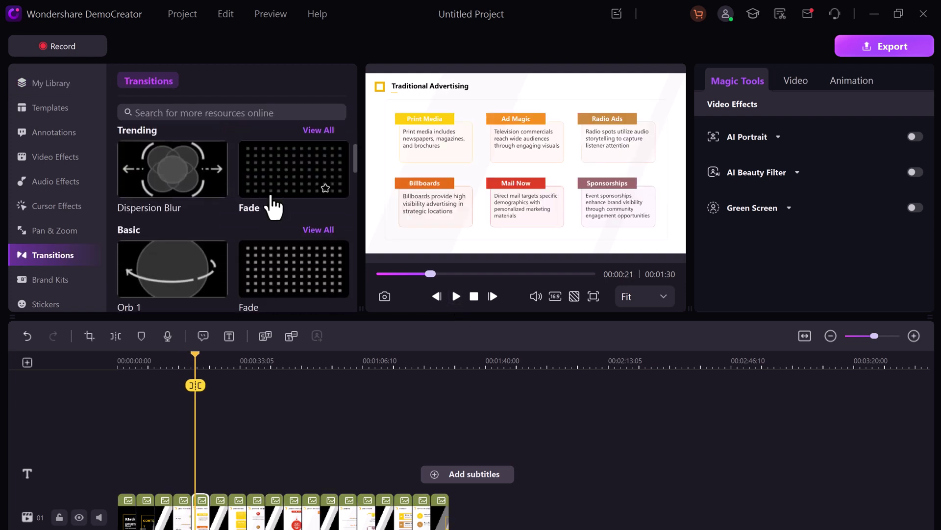
pyautogui.moveTo(281, 178); pyautogui.dragTo(194, 526)
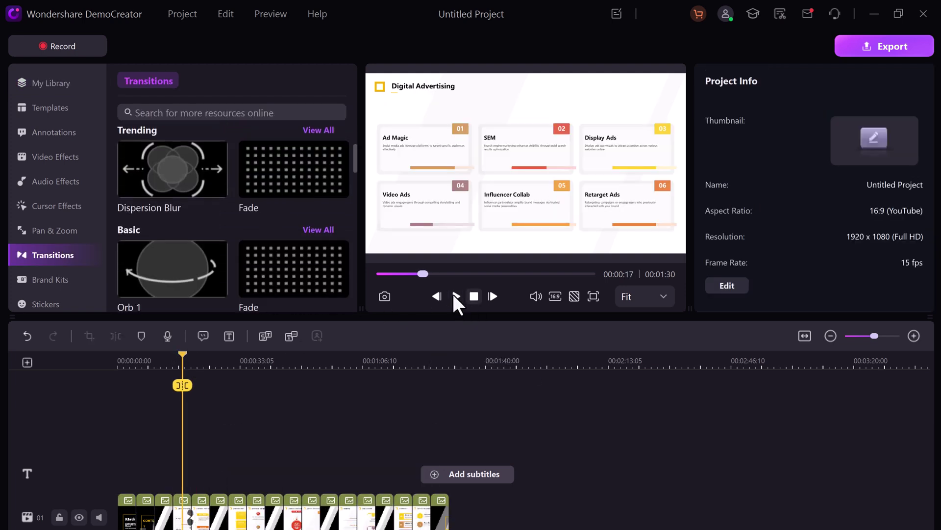
pyautogui.click(456, 296)
pyautogui.click(456, 296)
# Add two Orb 1 transitions between the slide clips, previewing each one.
pyautogui.scroll(-3, 210, 248)
pyautogui.moveTo(179, 210); pyautogui.dragTo(193, 523)
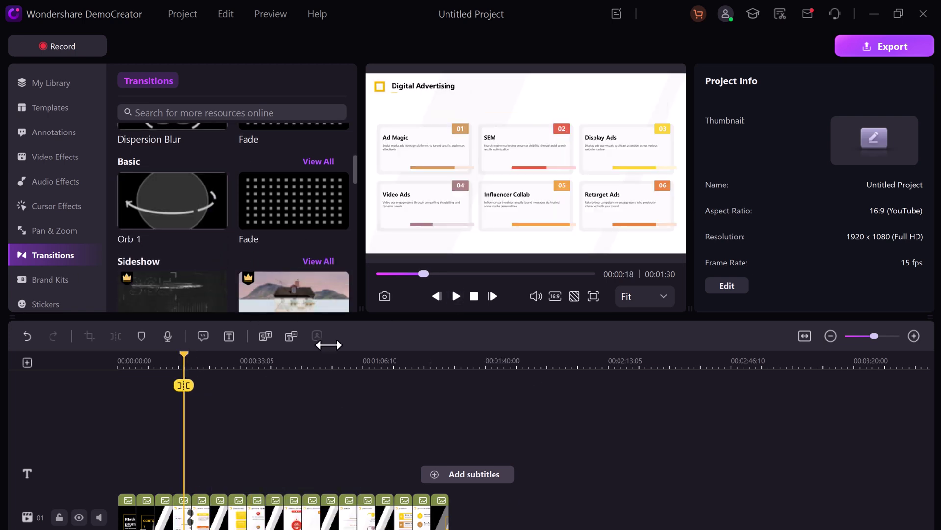
pyautogui.click(455, 296)
pyautogui.click(455, 297)
pyautogui.scroll(-5, 254, 245)
pyautogui.moveTo(211, 242); pyautogui.dragTo(193, 524)
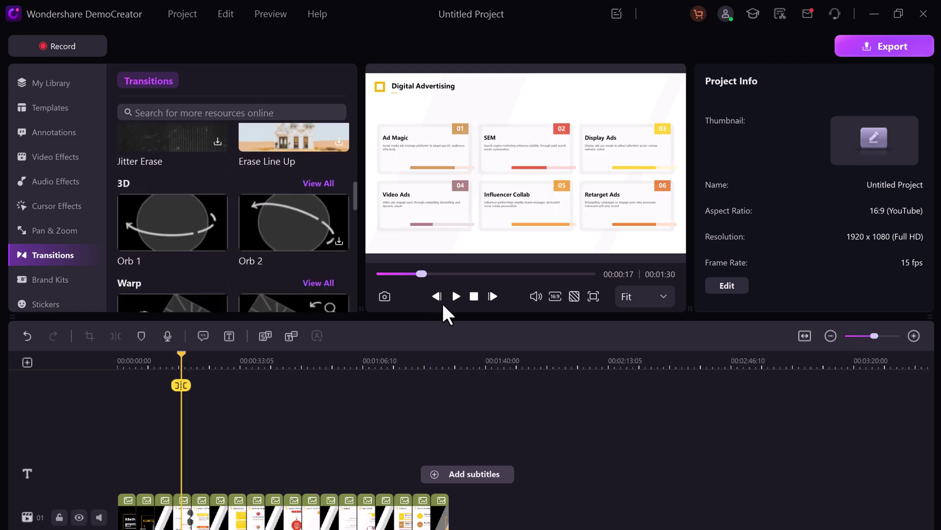
pyautogui.click(456, 296)
pyautogui.click(456, 296)
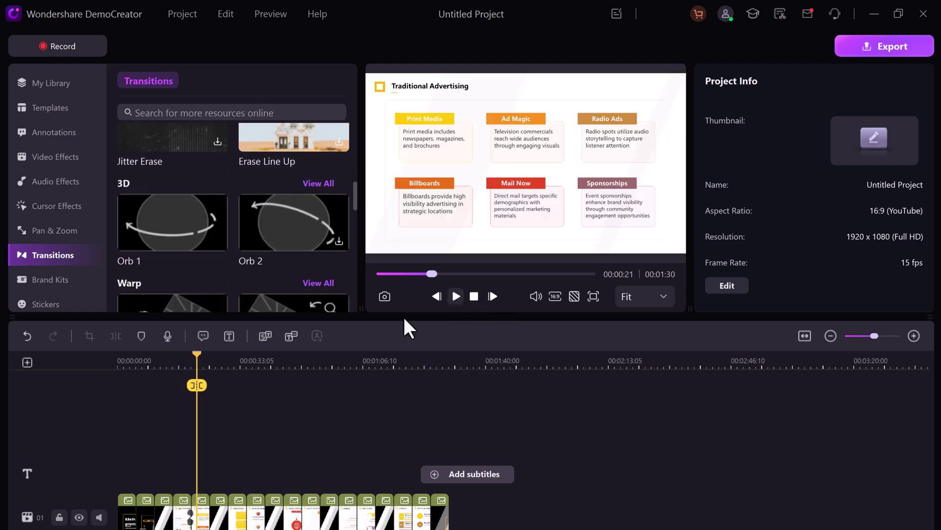
# Browse the Stickers library.
pyautogui.scroll(-1, 61, 254)
pyautogui.click(61, 251)
pyautogui.scroll(-4, 278, 239)
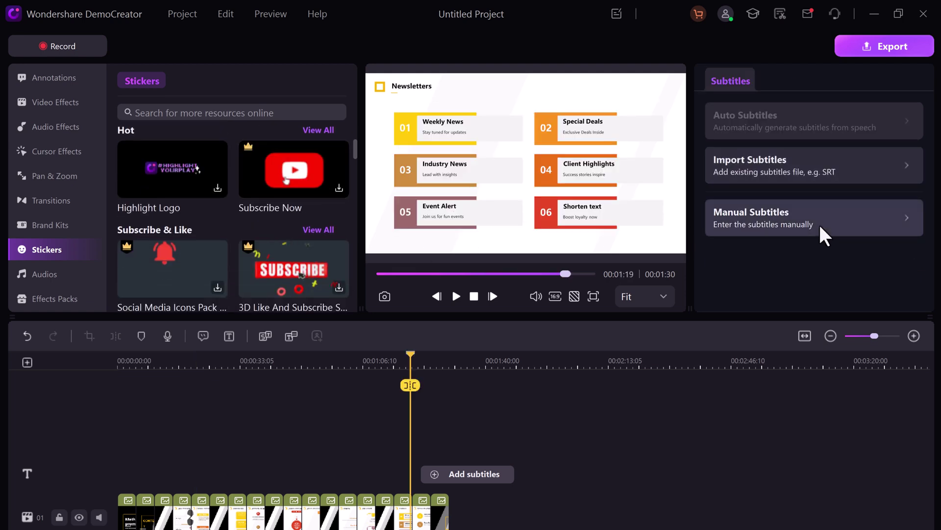
# Add a blank manual subtitle, select its Content field and view the Animated styles.
pyautogui.click(825, 237)
pyautogui.click(780, 166)
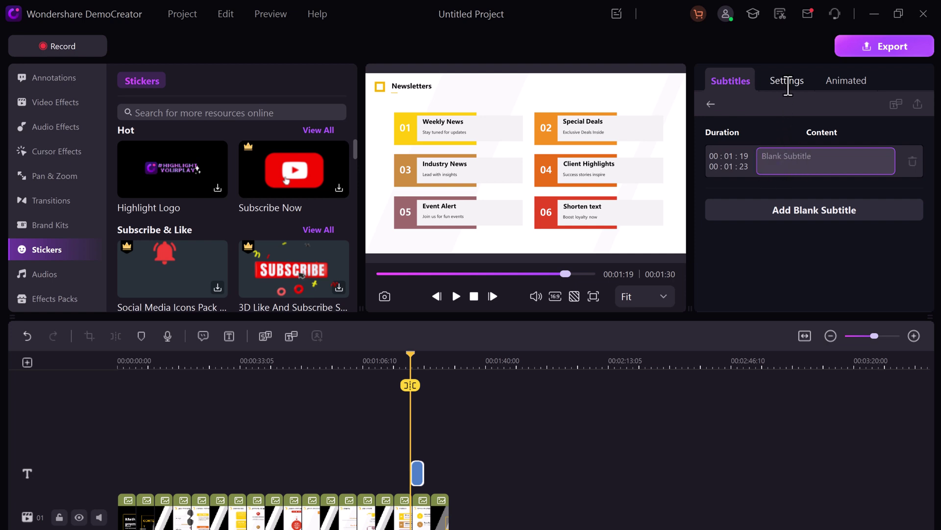
pyautogui.click(836, 81)
pyautogui.scroll(-2, 862, 186)
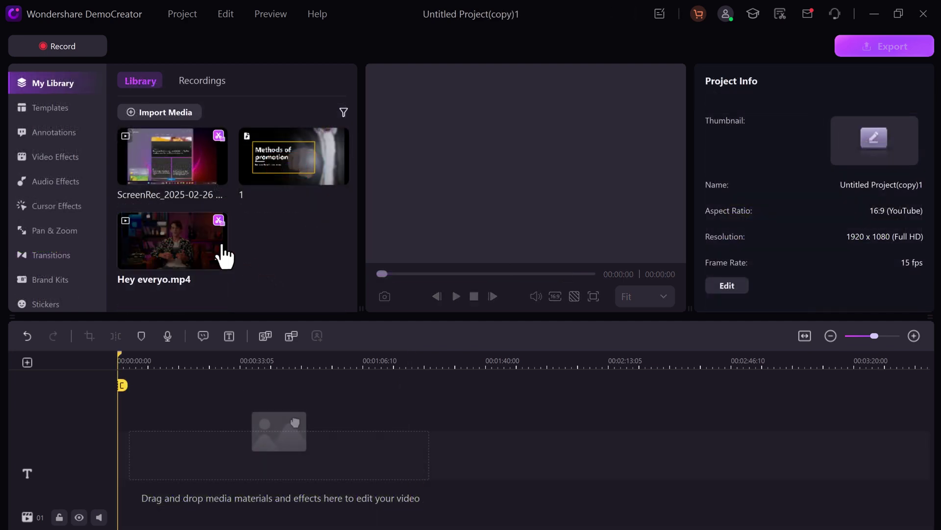
# Transcribe Hey everyo.mp4 in English with AI Text-based Editing.
pyautogui.rightClick(225, 255)
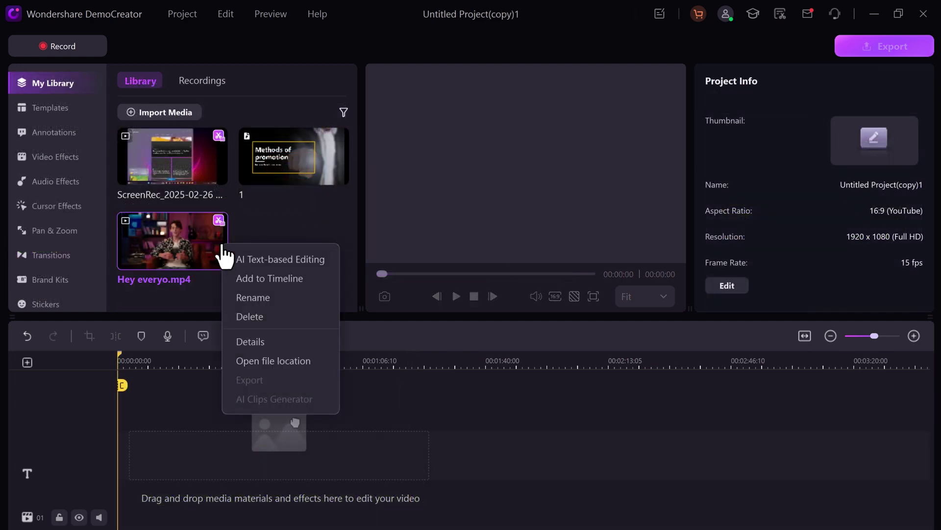
pyautogui.click(258, 259)
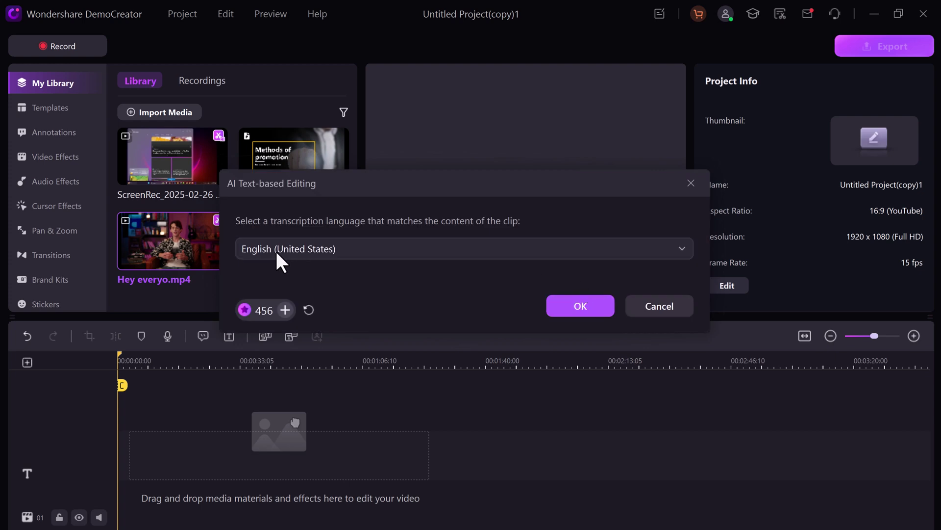
pyautogui.click(600, 308)
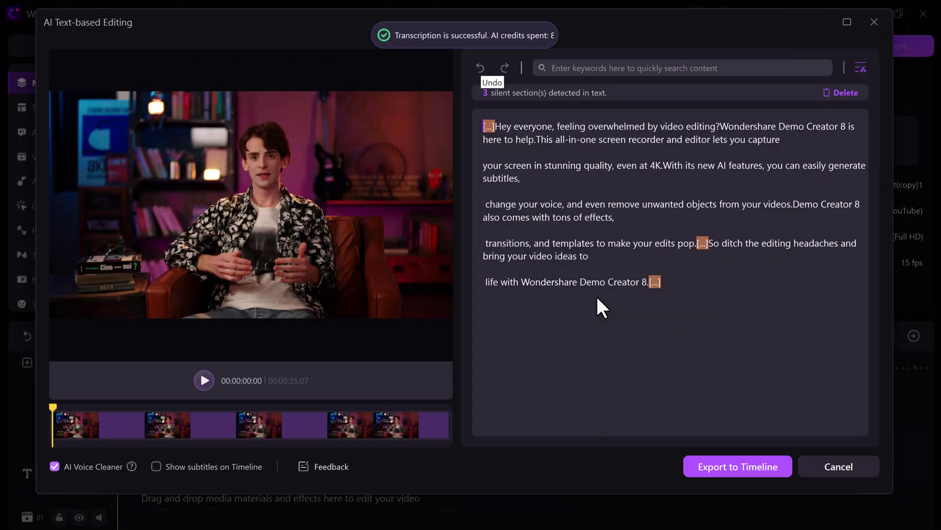
# Delete the silent sections and the words 'change your voice', then export the clip to the timeline.
pyautogui.click(500, 180)
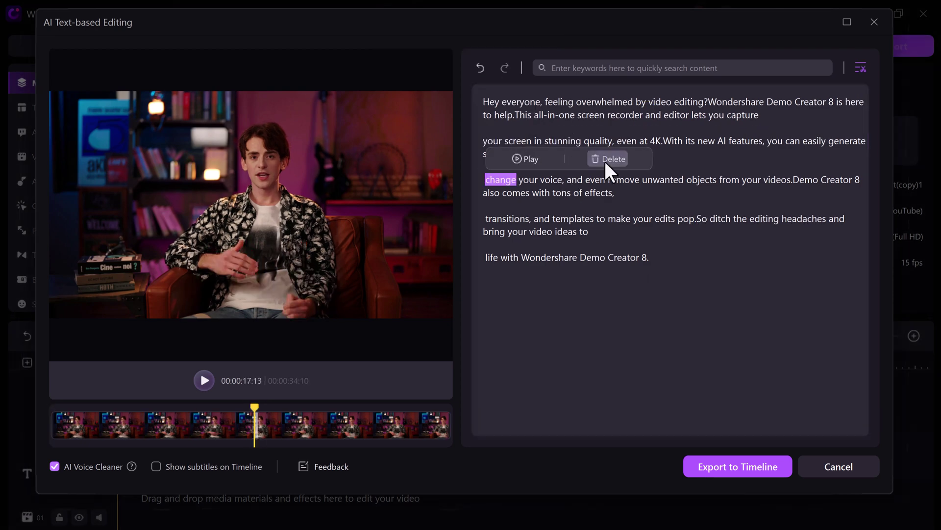
pyautogui.click(608, 158)
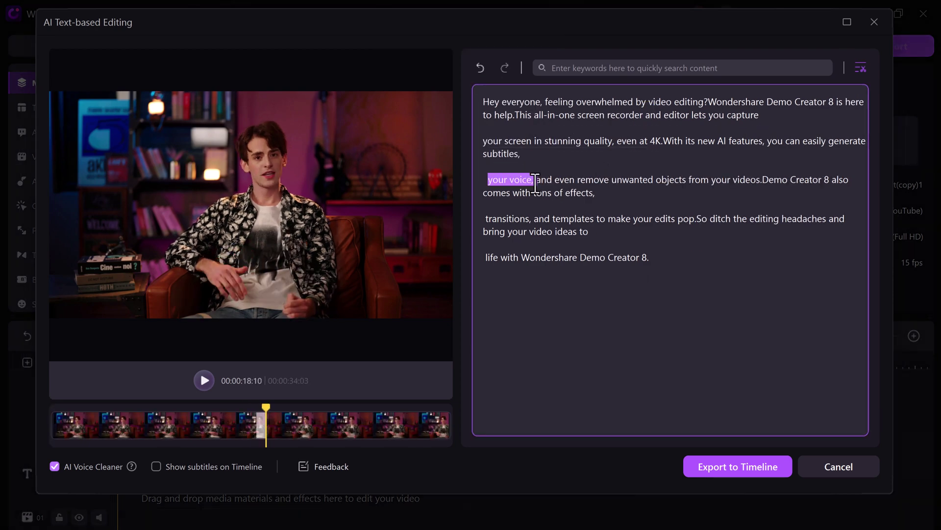
pyautogui.click(514, 198)
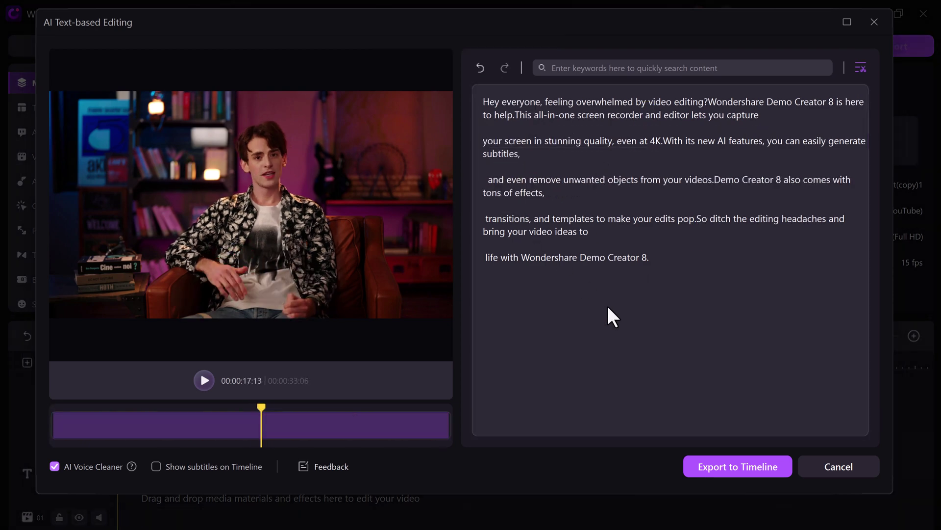
pyautogui.click(748, 469)
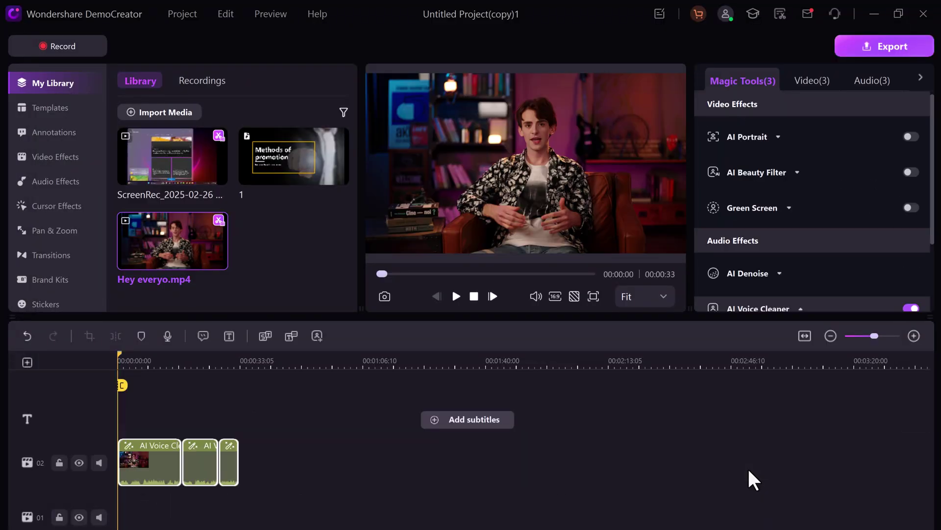
# Generate Auto Subtitles from the first video clip's speech.
pyautogui.click(301, 427)
pyautogui.click(264, 336)
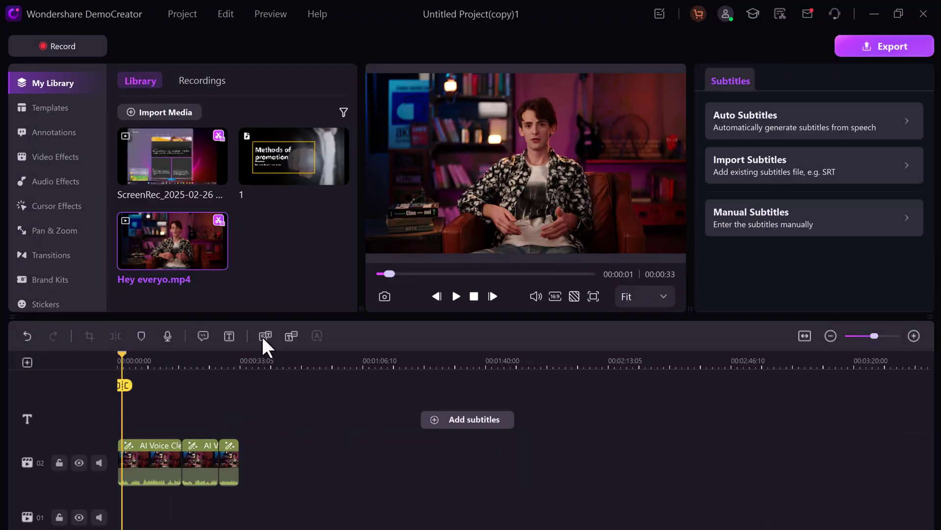
pyautogui.click(170, 472)
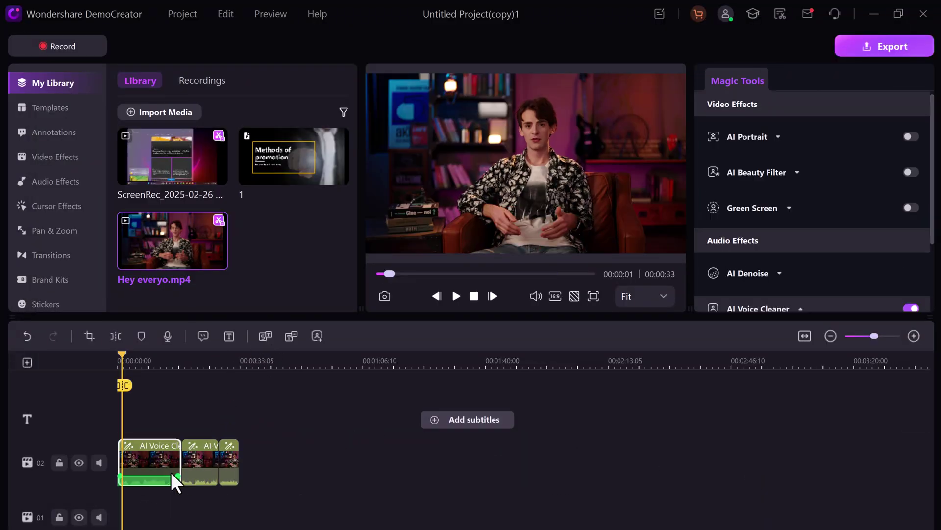
pyautogui.click(264, 337)
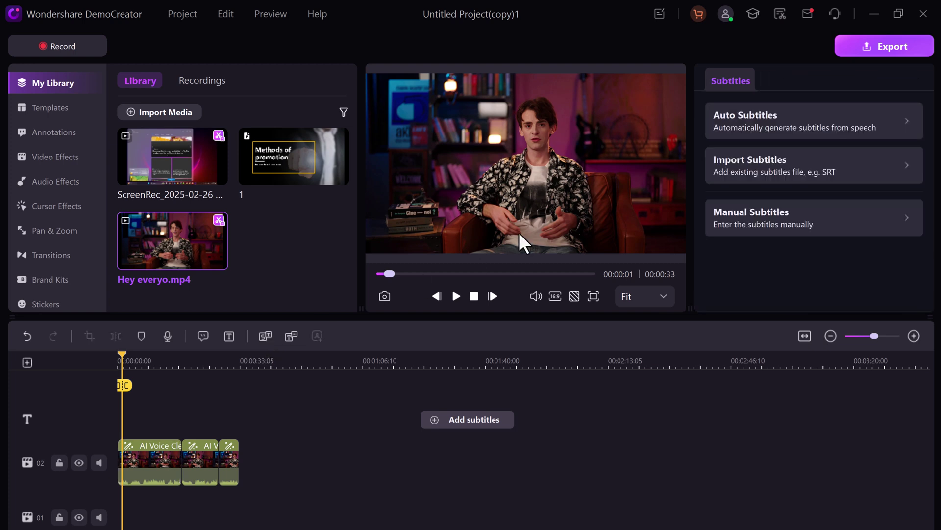
pyautogui.click(761, 122)
pyautogui.click(765, 219)
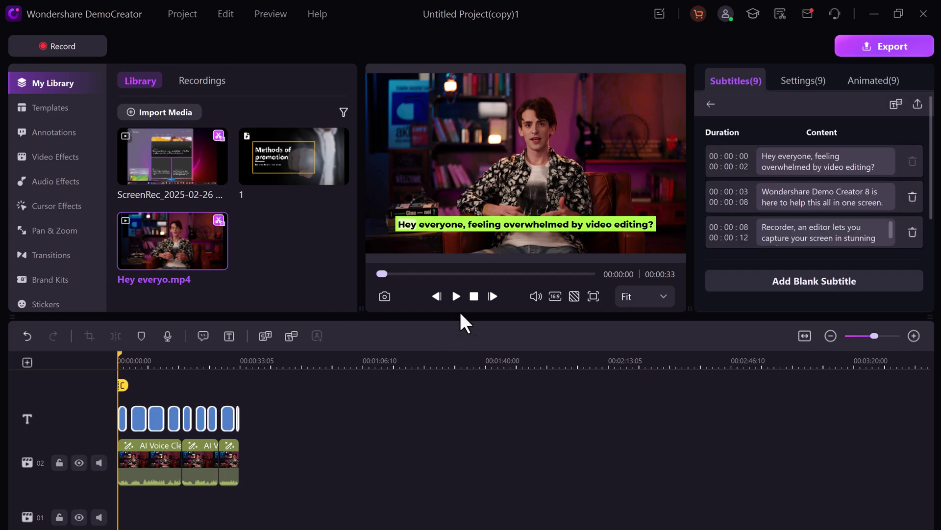
# Preview the subtitles and apply the white Auto Animated style to all of them.
pyautogui.click(456, 295)
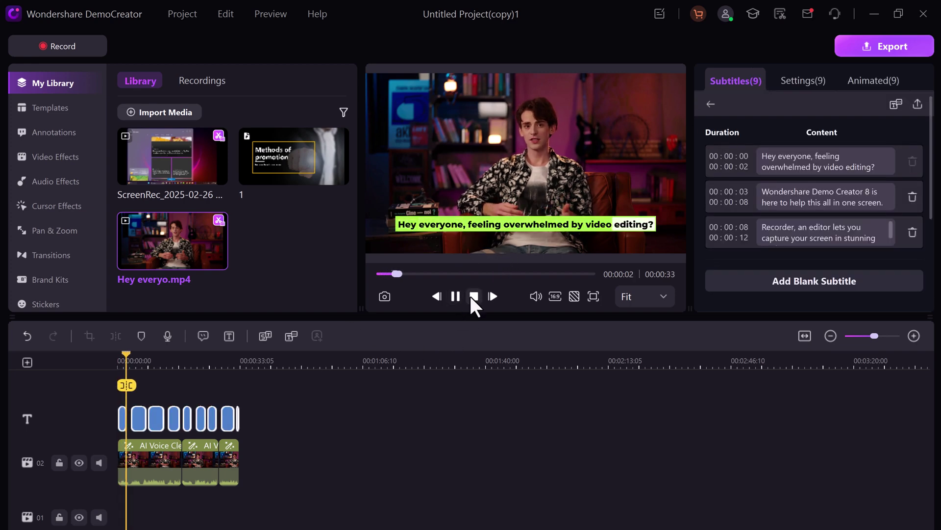
pyautogui.press('space')
pyautogui.click(803, 81)
pyautogui.click(859, 80)
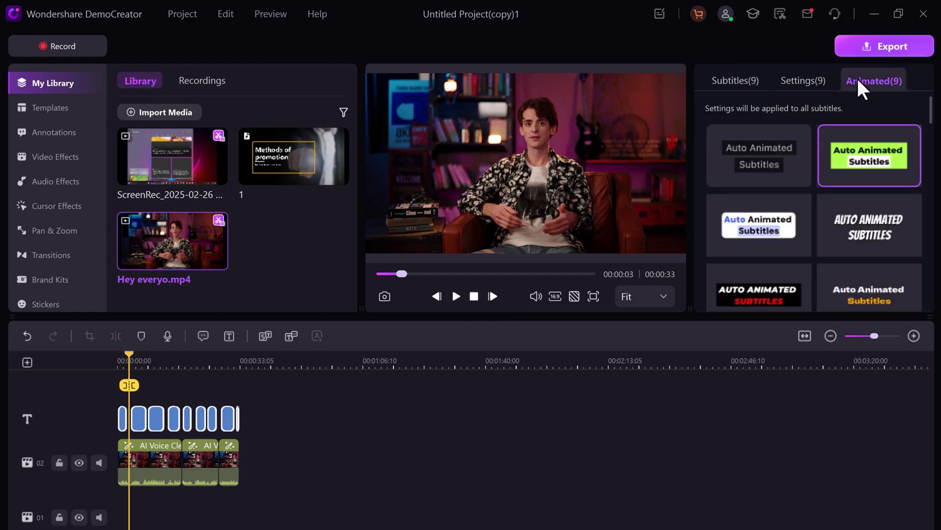
pyautogui.click(769, 237)
pyautogui.click(456, 297)
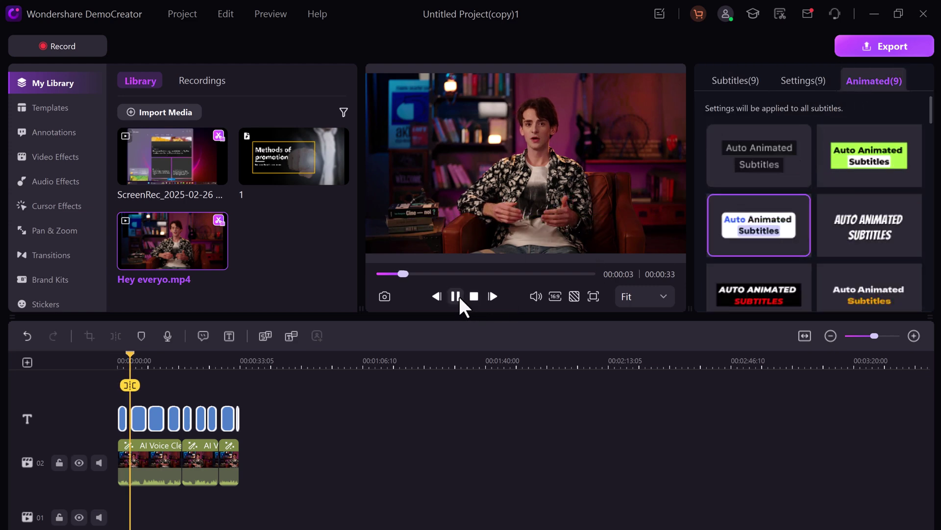
# Try the black-red and yellow styles, settle on the blue-accented style, and open Export.
pyautogui.click(762, 290)
pyautogui.scroll(-2, 798, 269)
pyautogui.click(774, 277)
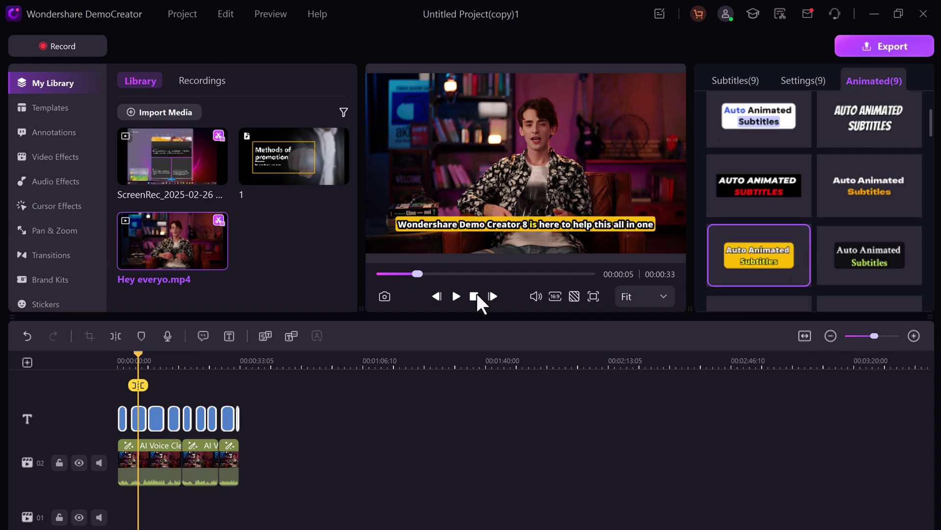
pyautogui.scroll(-2, 854, 220)
pyautogui.click(757, 234)
pyautogui.click(864, 48)
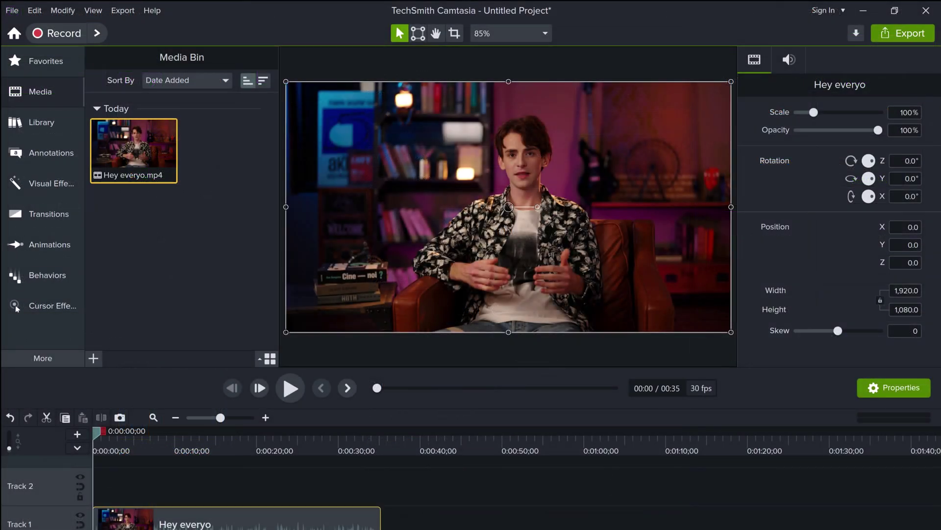
# Browse the Library assets and the Callouts, Arrows, Shapes and Blur & Highlight annotations.
pyautogui.click(187, 218)
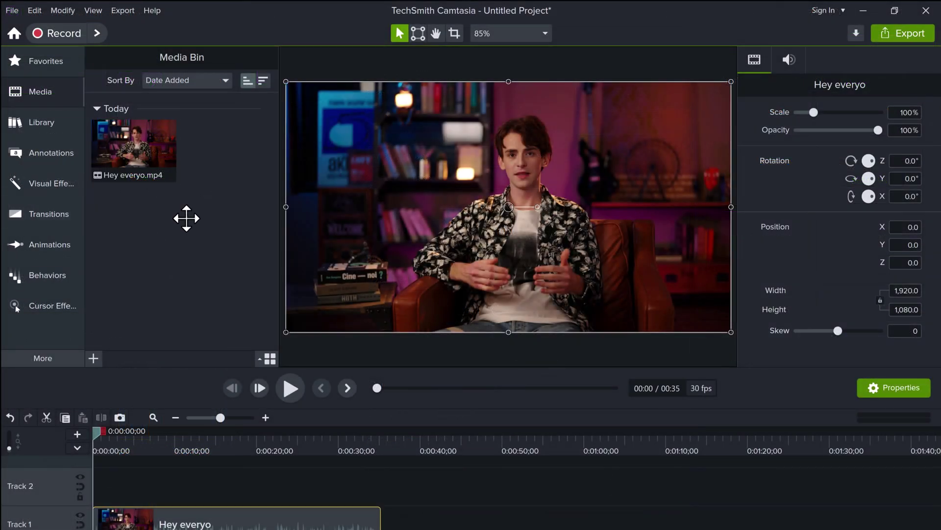
pyautogui.hotkey('ctrl', 'a')
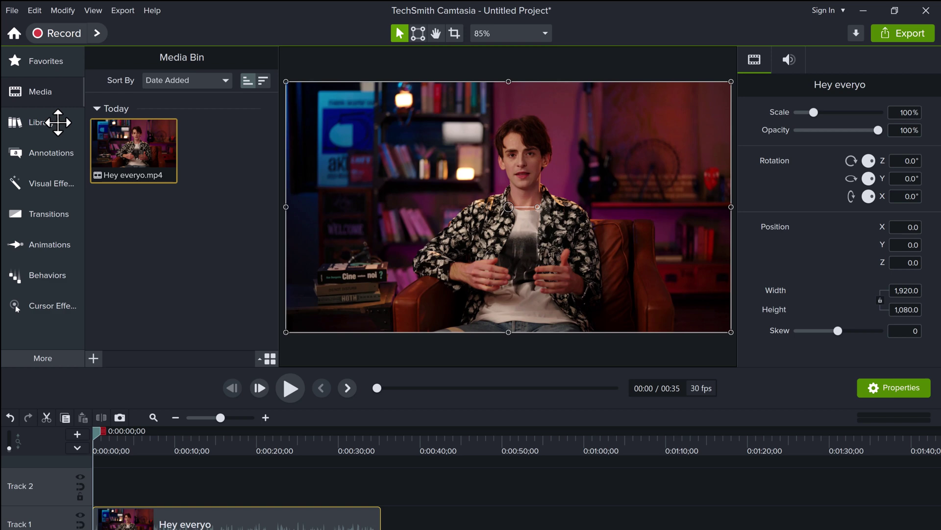
pyautogui.click(58, 122)
pyautogui.scroll(-2, 177, 188)
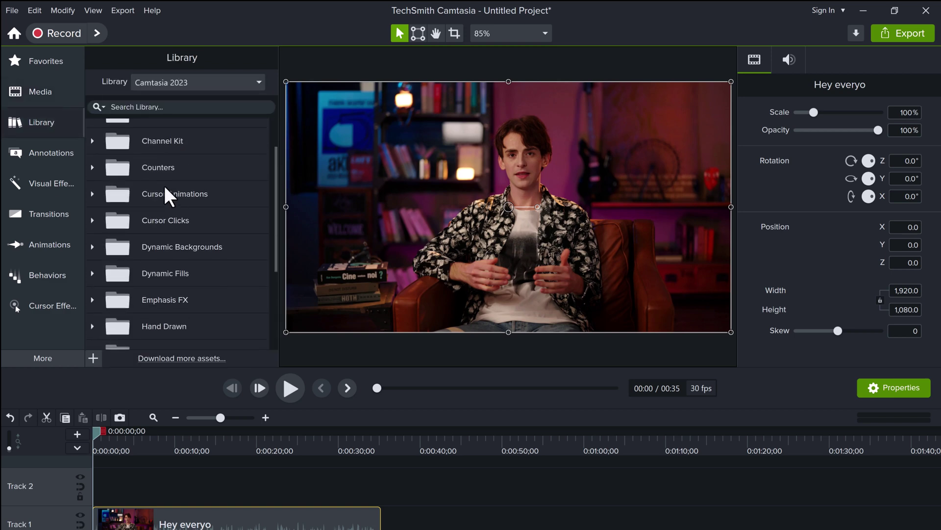
pyautogui.click(41, 150)
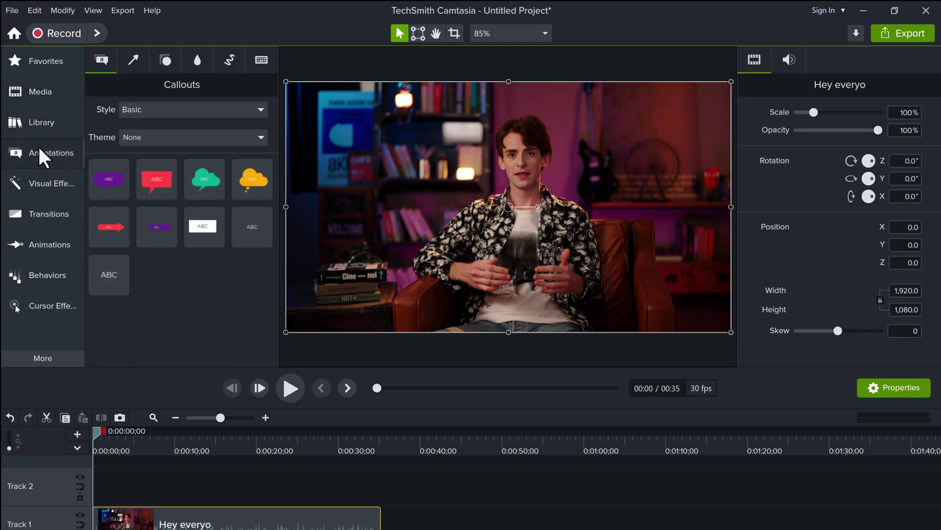
pyautogui.click(135, 60)
pyautogui.click(165, 61)
pyautogui.click(196, 62)
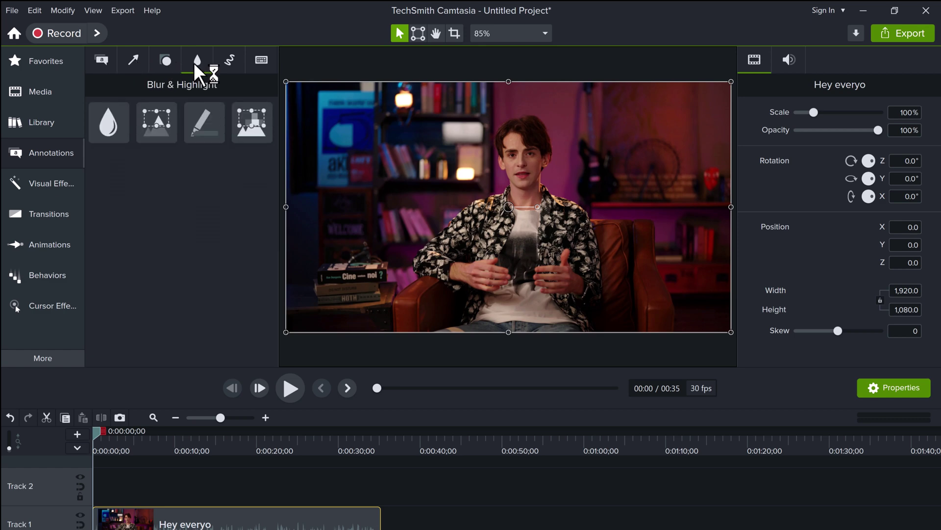
# Browse the Visual Effects and Transitions collections.
pyautogui.click(48, 183)
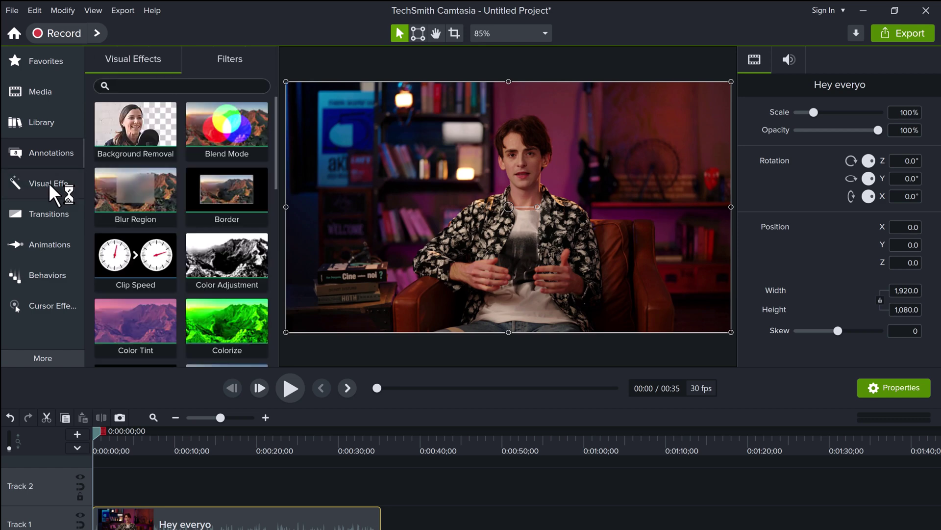
pyautogui.scroll(-3, 242, 216)
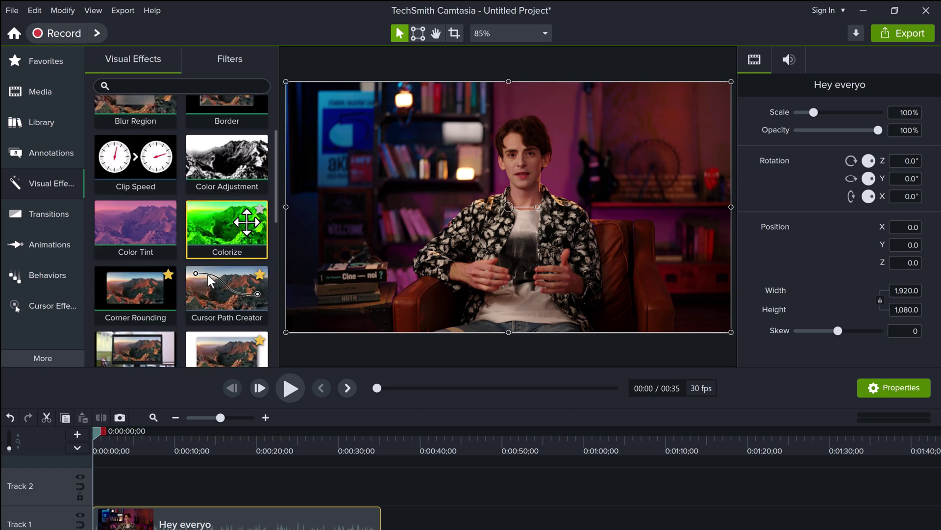
pyautogui.click(54, 213)
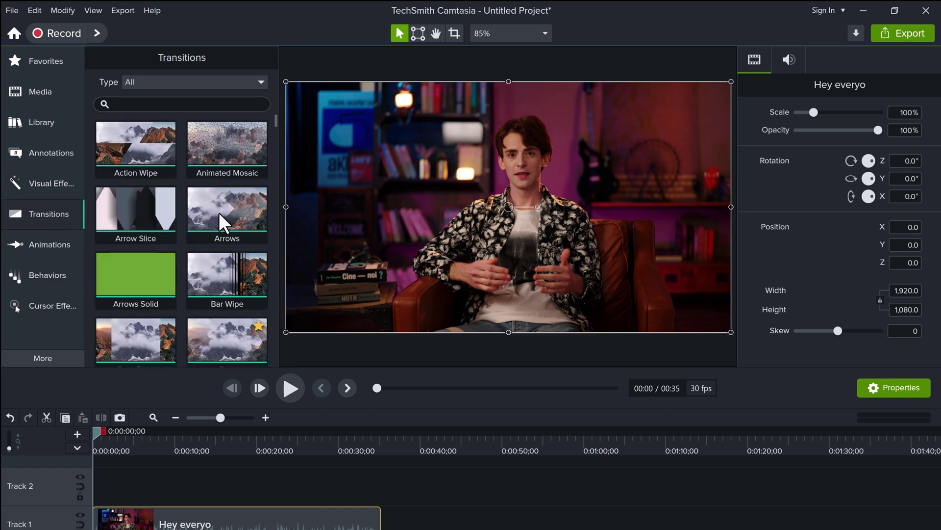
pyautogui.moveTo(218, 213); pyautogui.dragTo(259, 289)
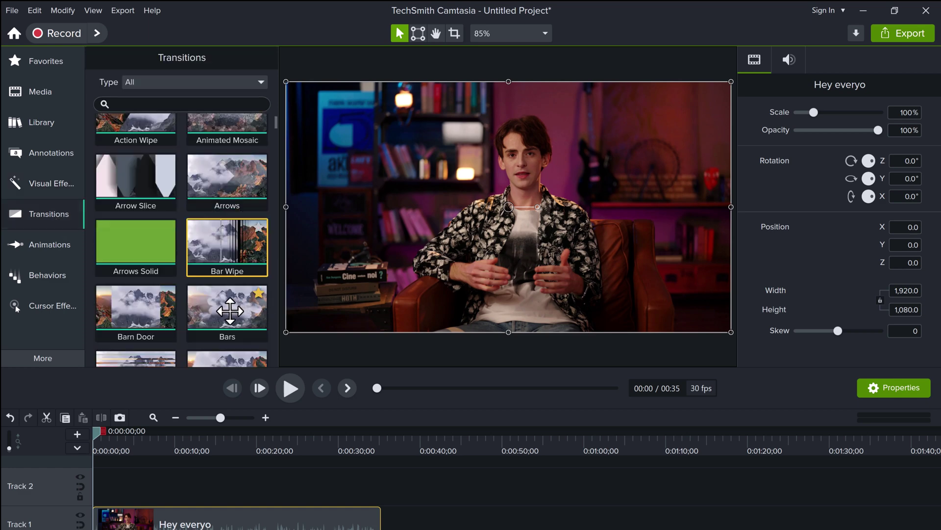
# View the Animations, Behaviors and Cursor Effects collections, then return to the Media Bin.
pyautogui.click(52, 243)
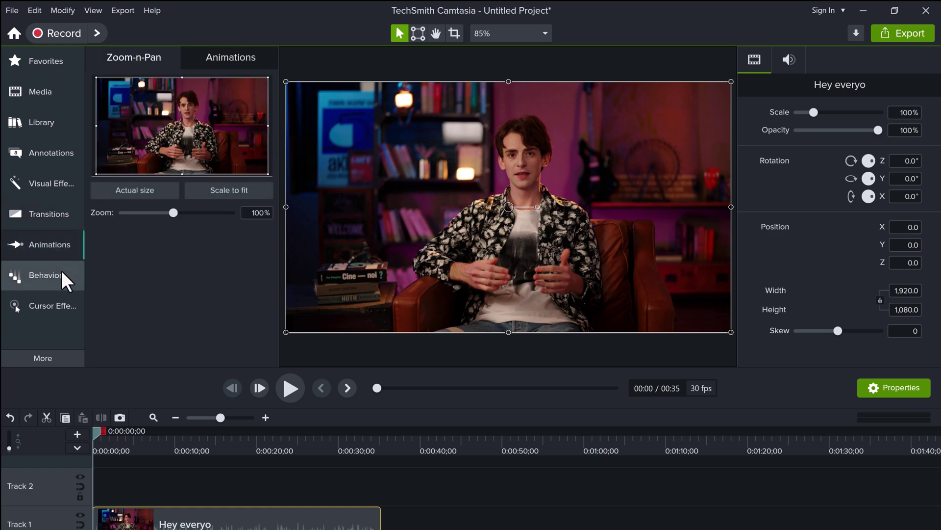
pyautogui.click(61, 270)
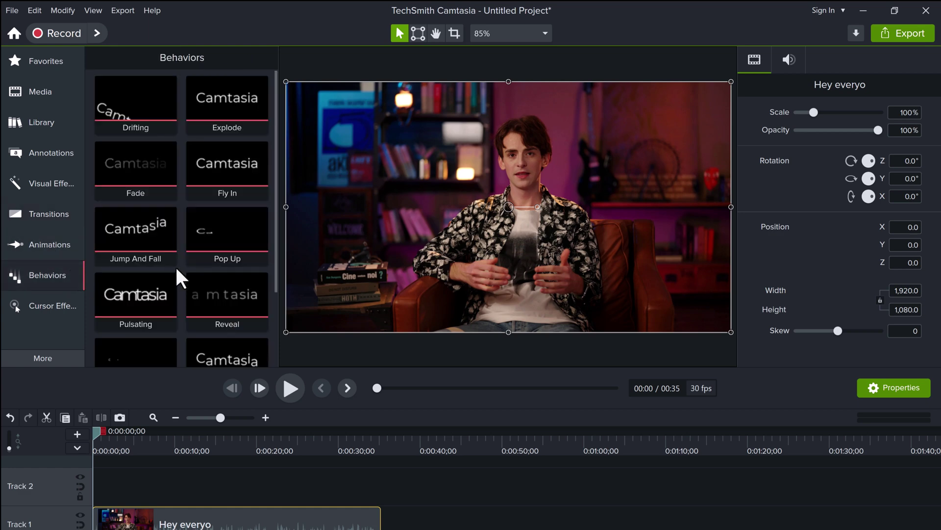
pyautogui.scroll(-2, 175, 266)
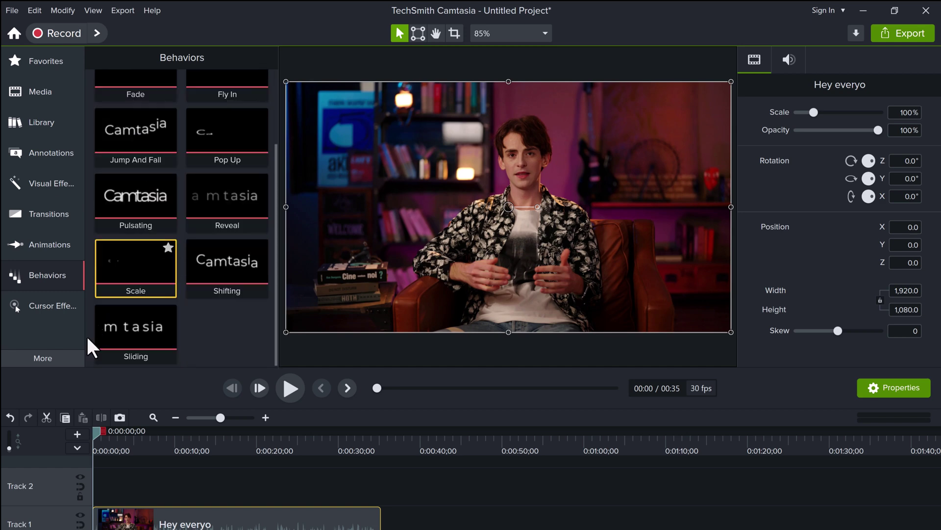
pyautogui.click(57, 353)
pyautogui.click(59, 307)
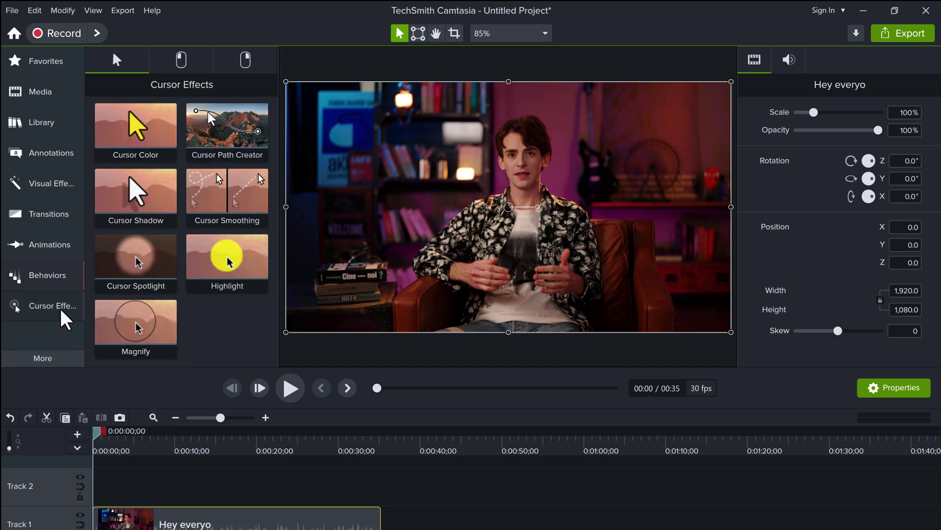
pyautogui.click(57, 87)
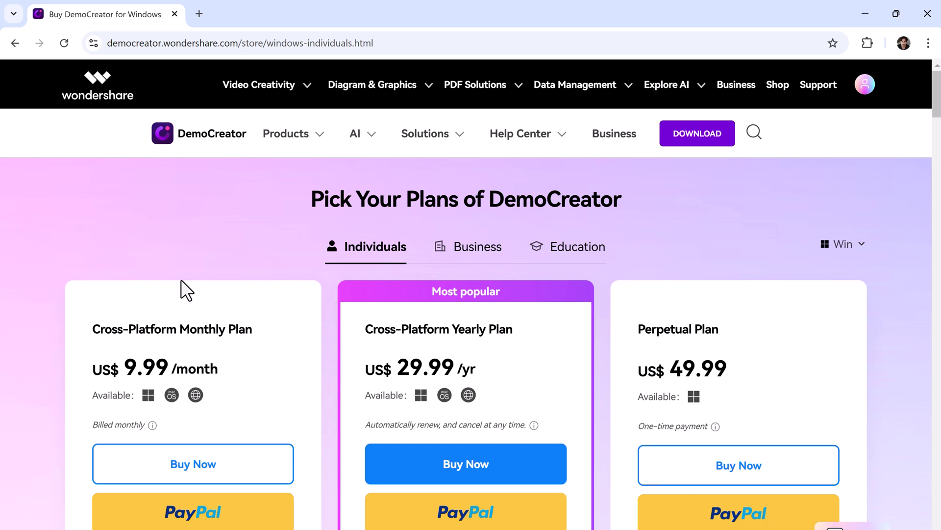
# Scroll to the Individuals cards: US$9.99 monthly, US$29.99 yearly, US$49.99 perpetual.
pyautogui.scroll(-1, 256, 360)
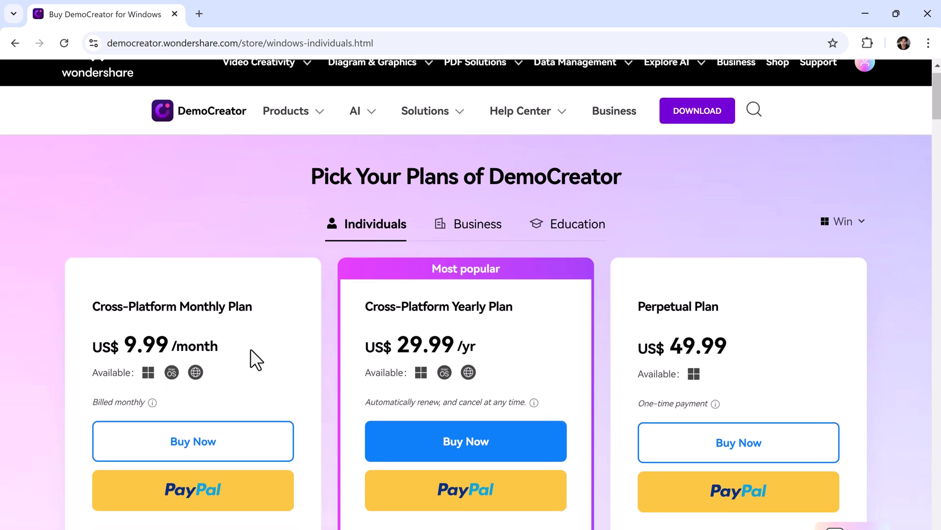
pyautogui.scroll(-1, 225, 330)
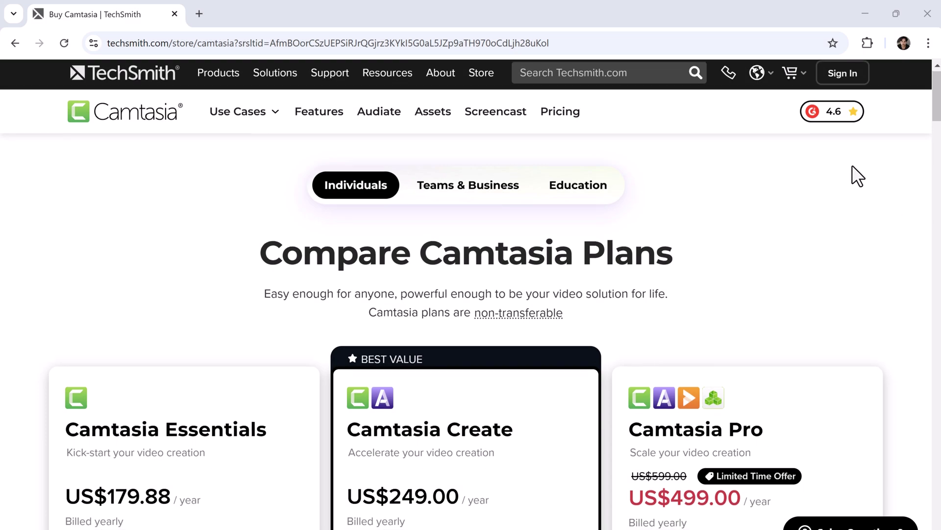
# Scroll through Camtasia's Essentials, Create and Pro plans (US$179.88, US$249.00, US$499.00 yearly) and their features.
pyautogui.scroll(-1, 852, 165)
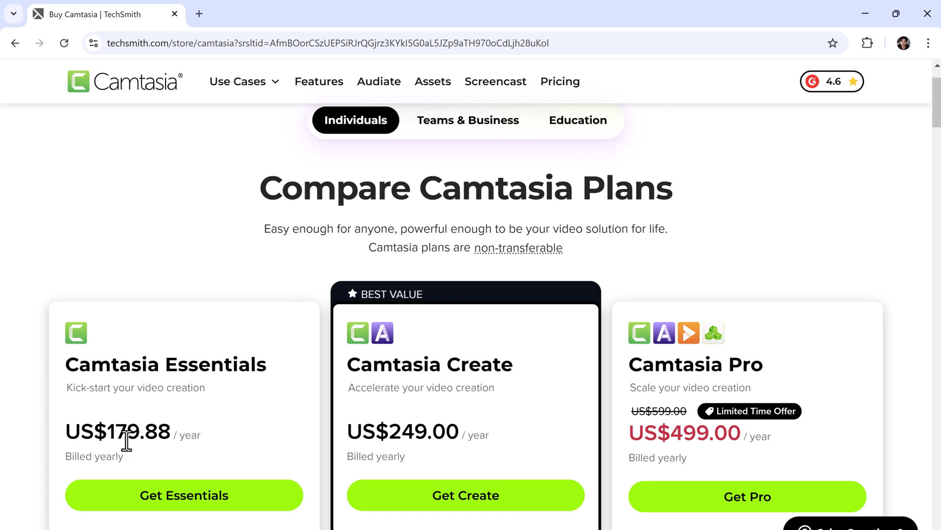
pyautogui.scroll(-2, 127, 438)
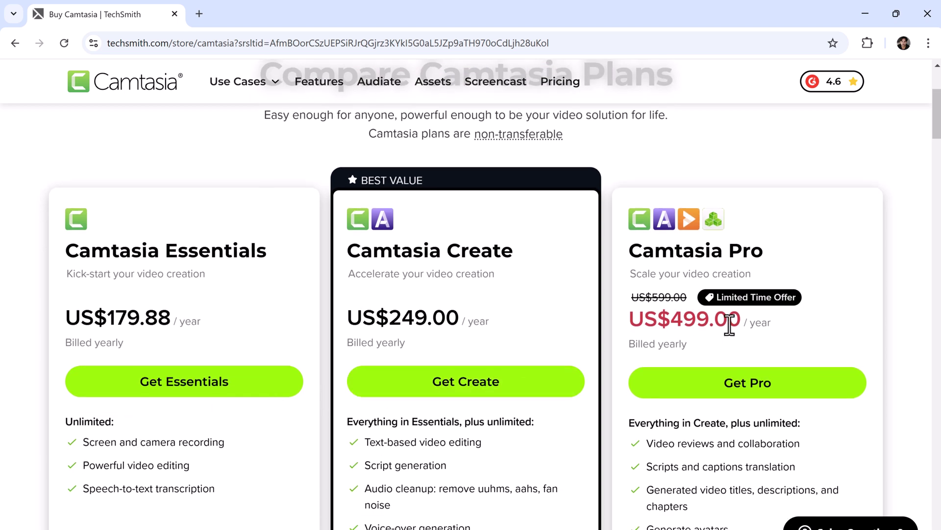
pyautogui.scroll(-2, 819, 326)
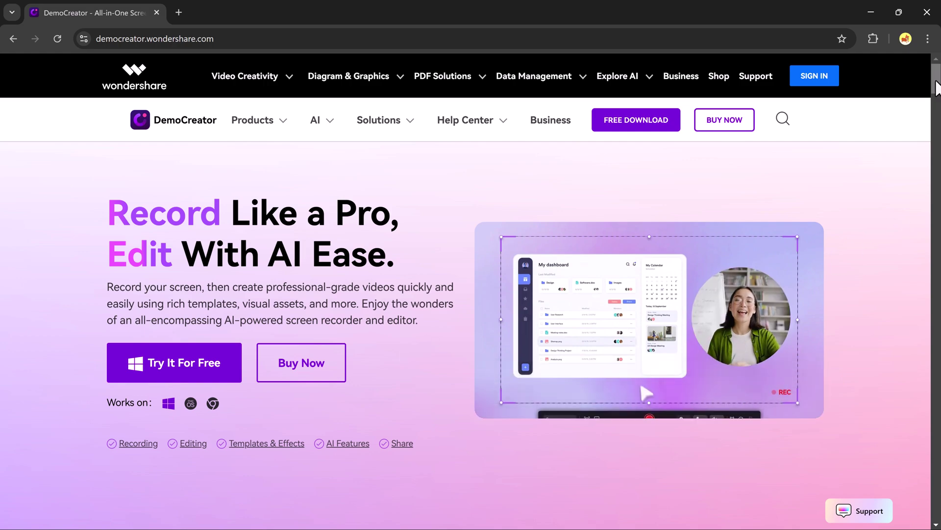
# Compare the Video Presentation, Camera and Audio Recorder modes, then scroll to the Creative Edits Hub.
pyautogui.scroll(-10, 939, 164)
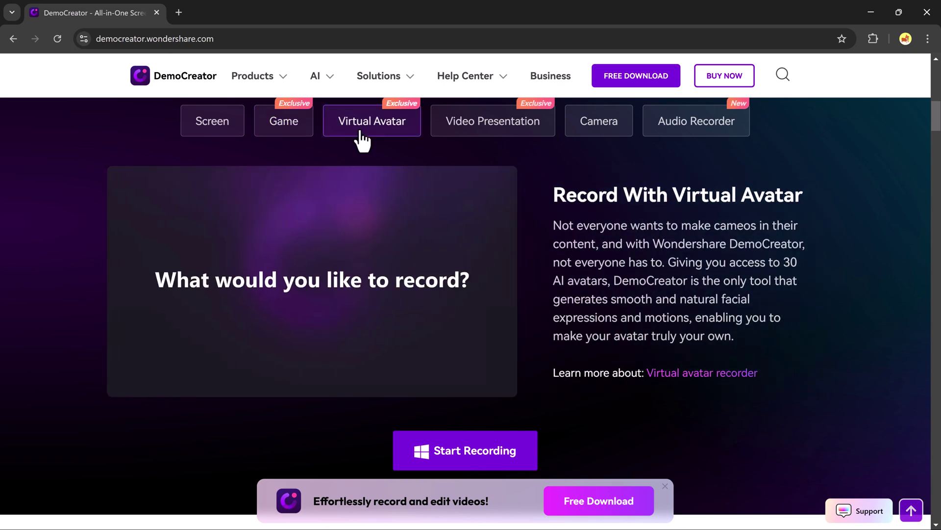
pyautogui.click(458, 131)
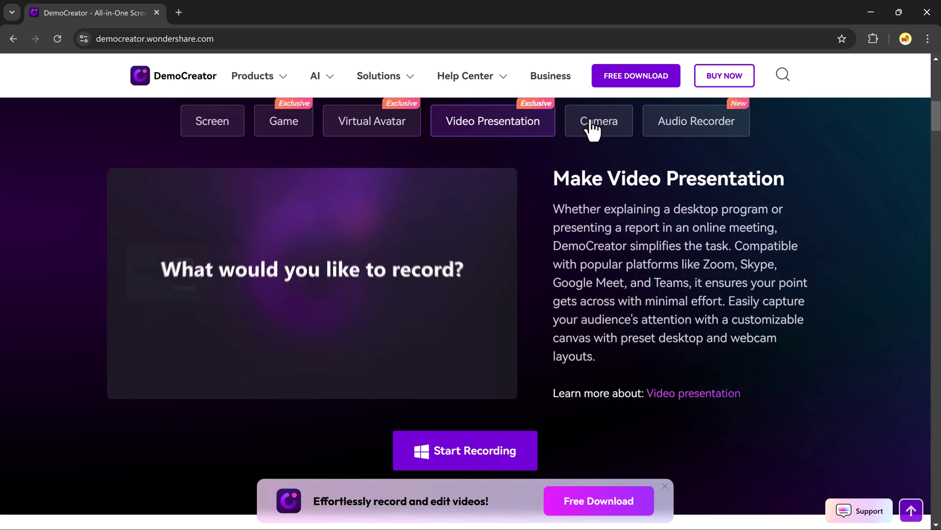
pyautogui.click(594, 130)
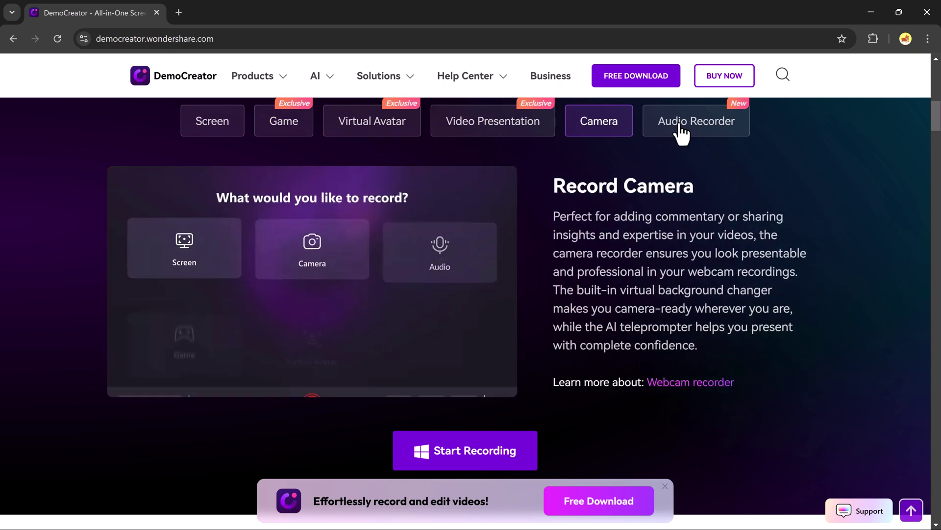
pyautogui.click(681, 132)
pyautogui.moveTo(938, 139); pyautogui.dragTo(939, 167)
pyautogui.scroll(-10, 297, 456)
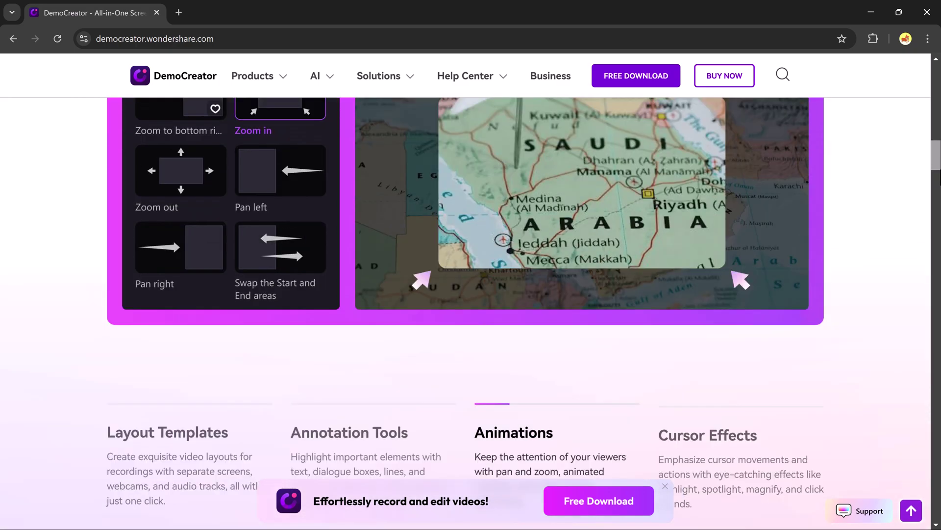
pyautogui.scroll(-5, 872, 319)
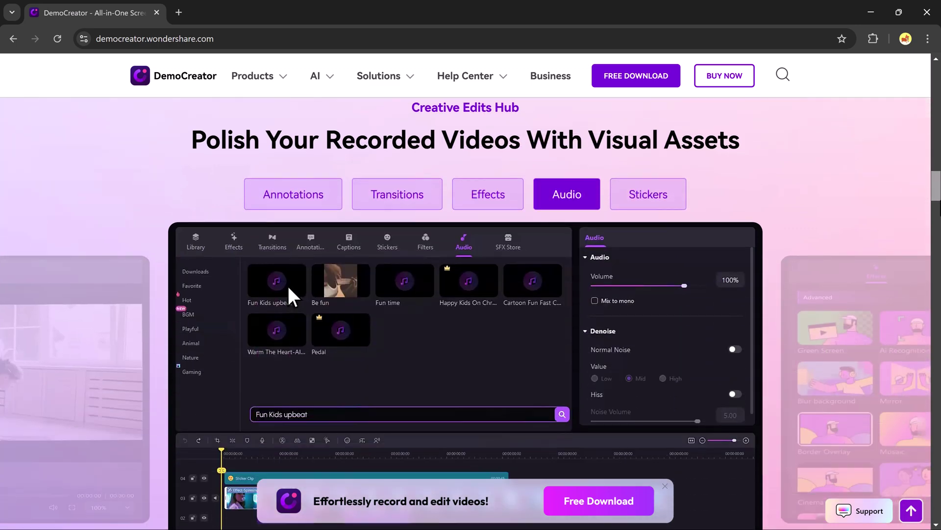